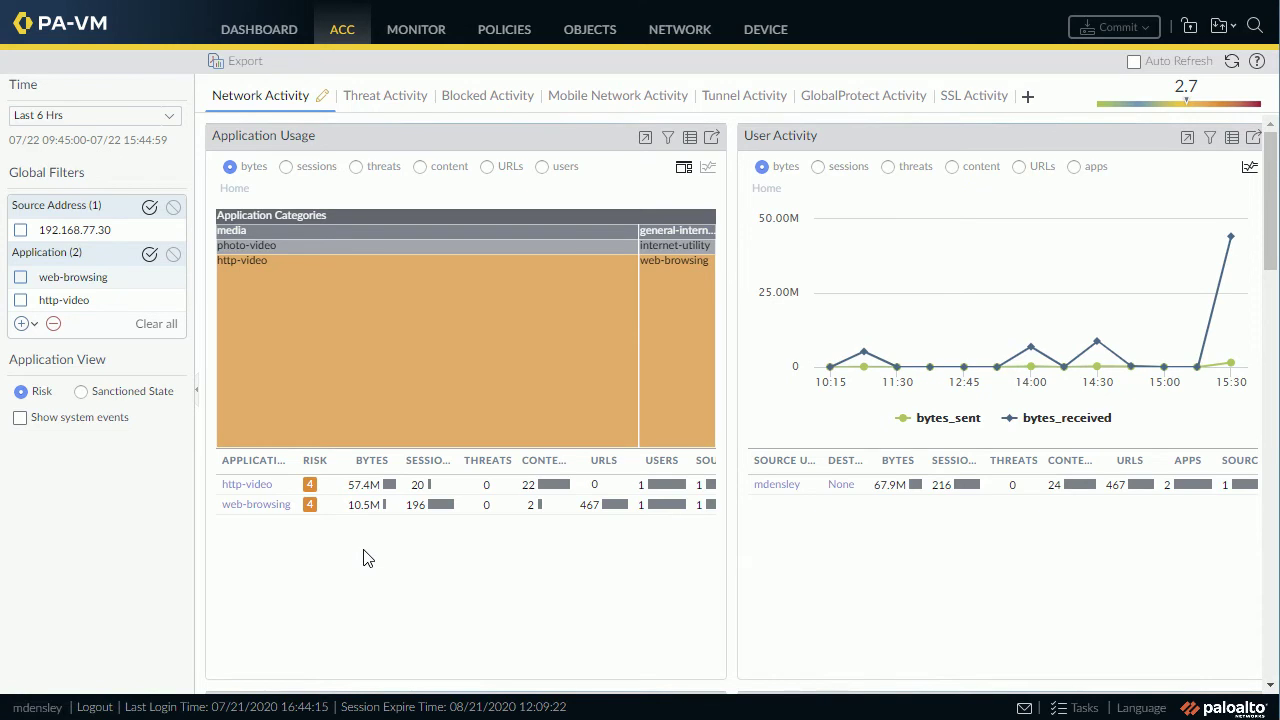
Copy the destination address 158.145.20.136 from the filter expression of the traffic log.
click(415, 40)
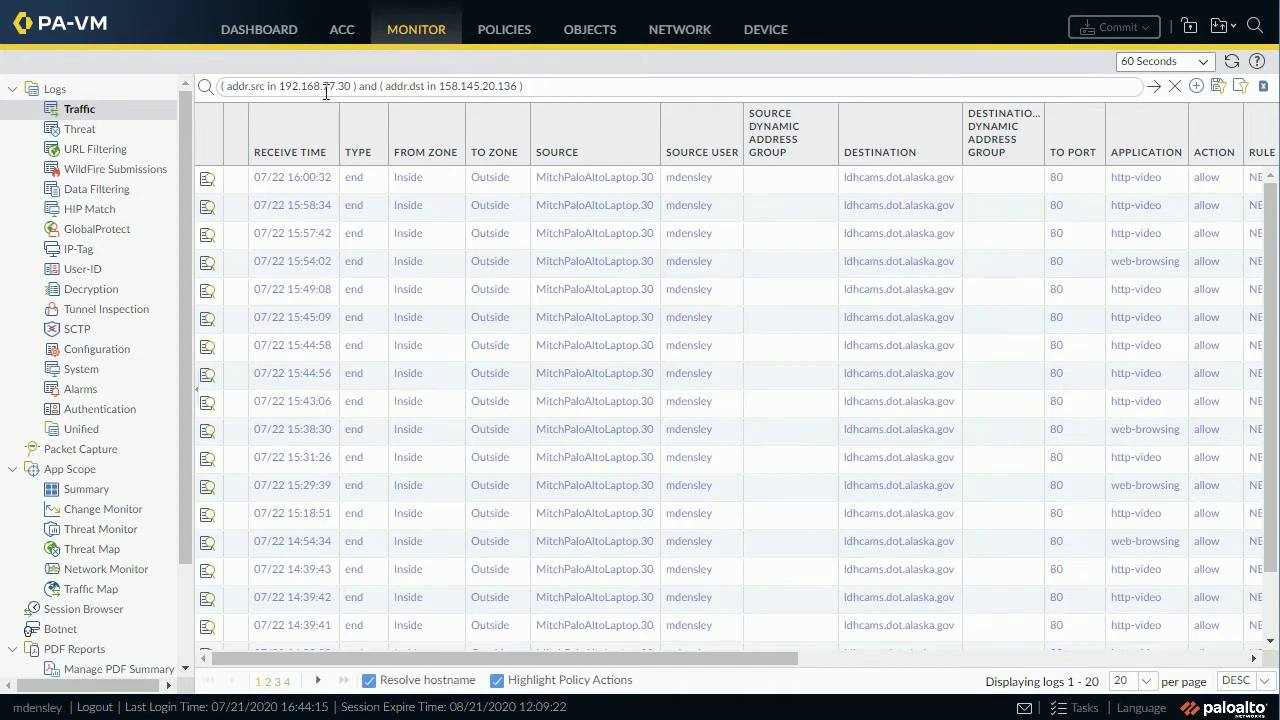
double_click(470, 87)
key(ctrl+c)
Add packet capture filter 1 with destination 158.145.20.136 and destination port 80.
click(100, 450)
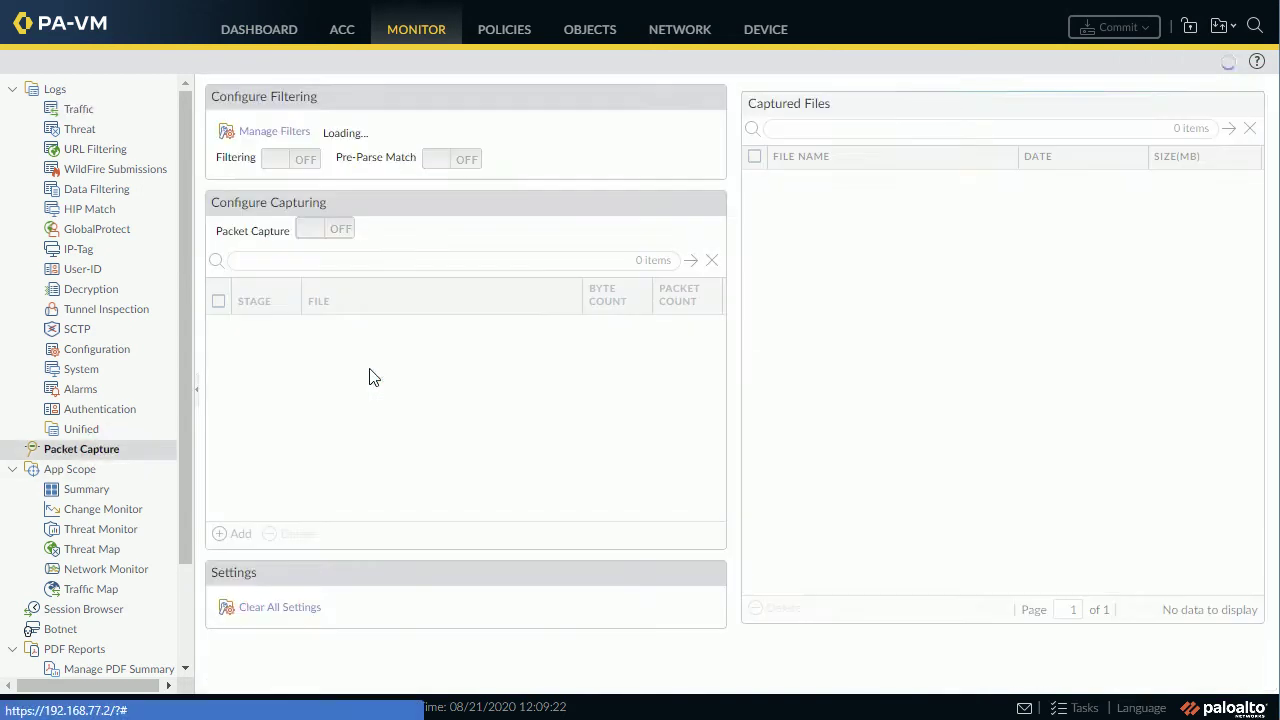
click(287, 133)
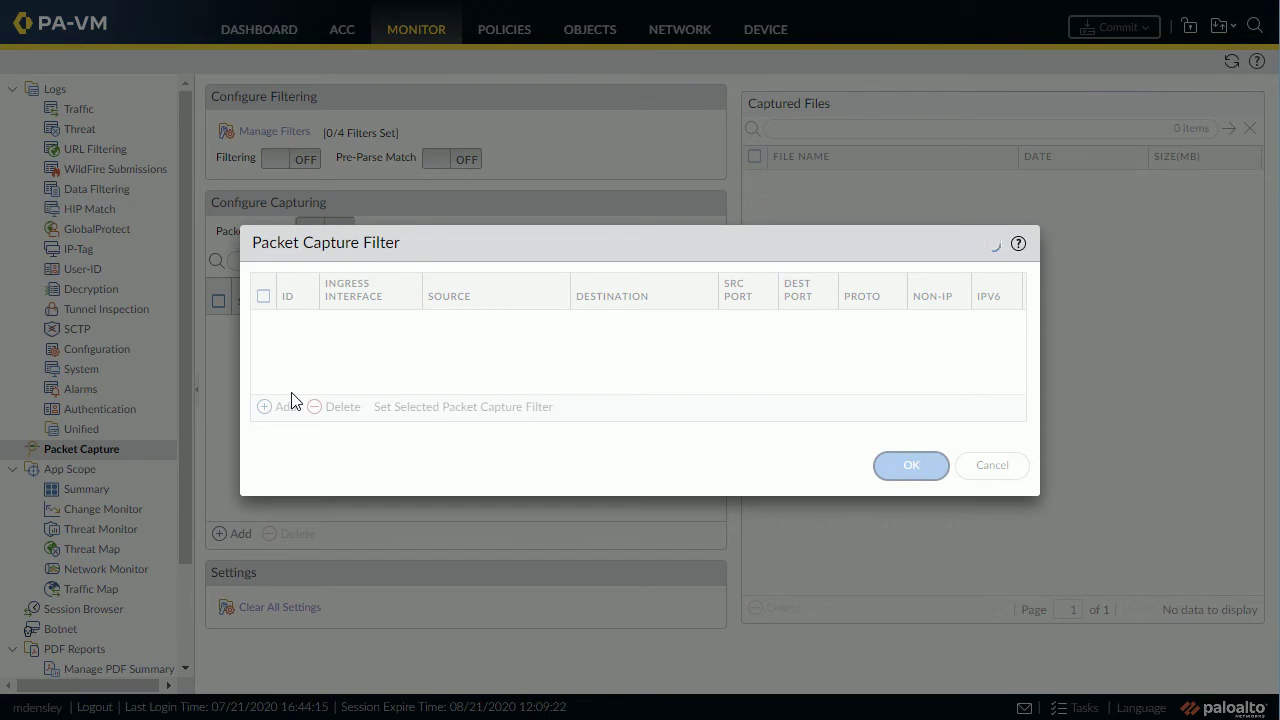
click(287, 407)
click(301, 350)
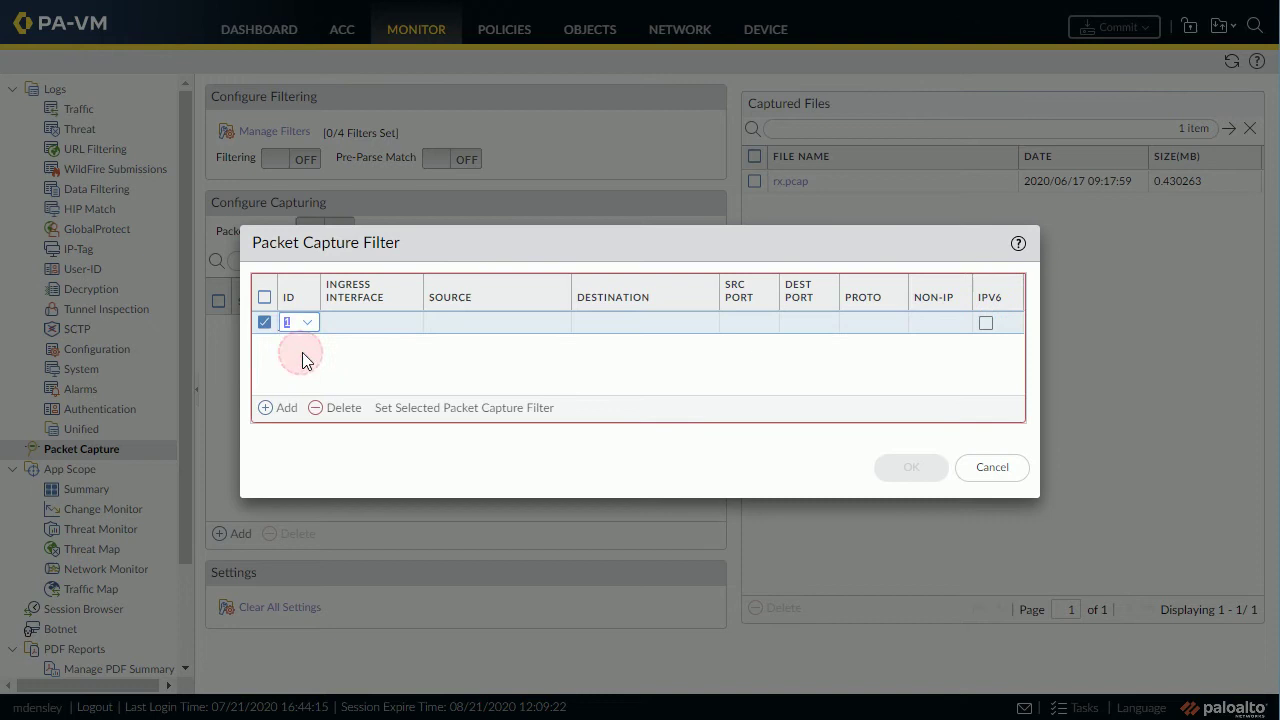
click(600, 320)
key(ctrl+v)
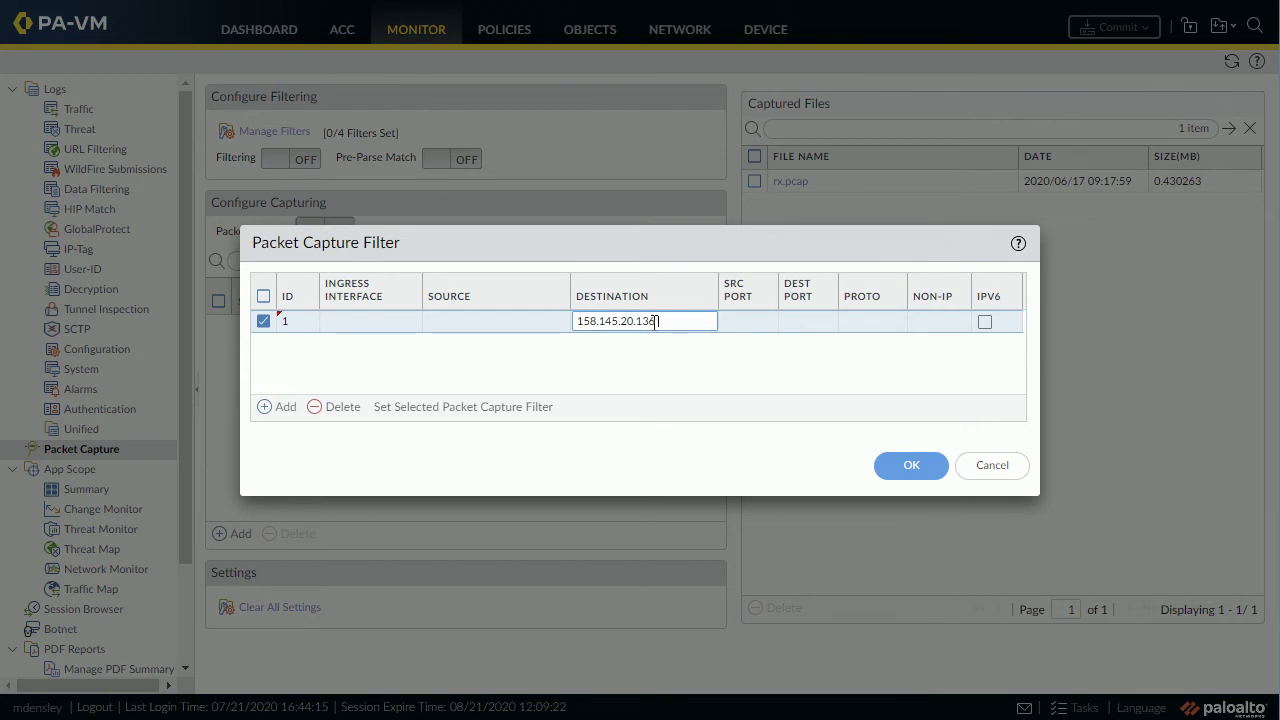
mouse_move(660, 326)
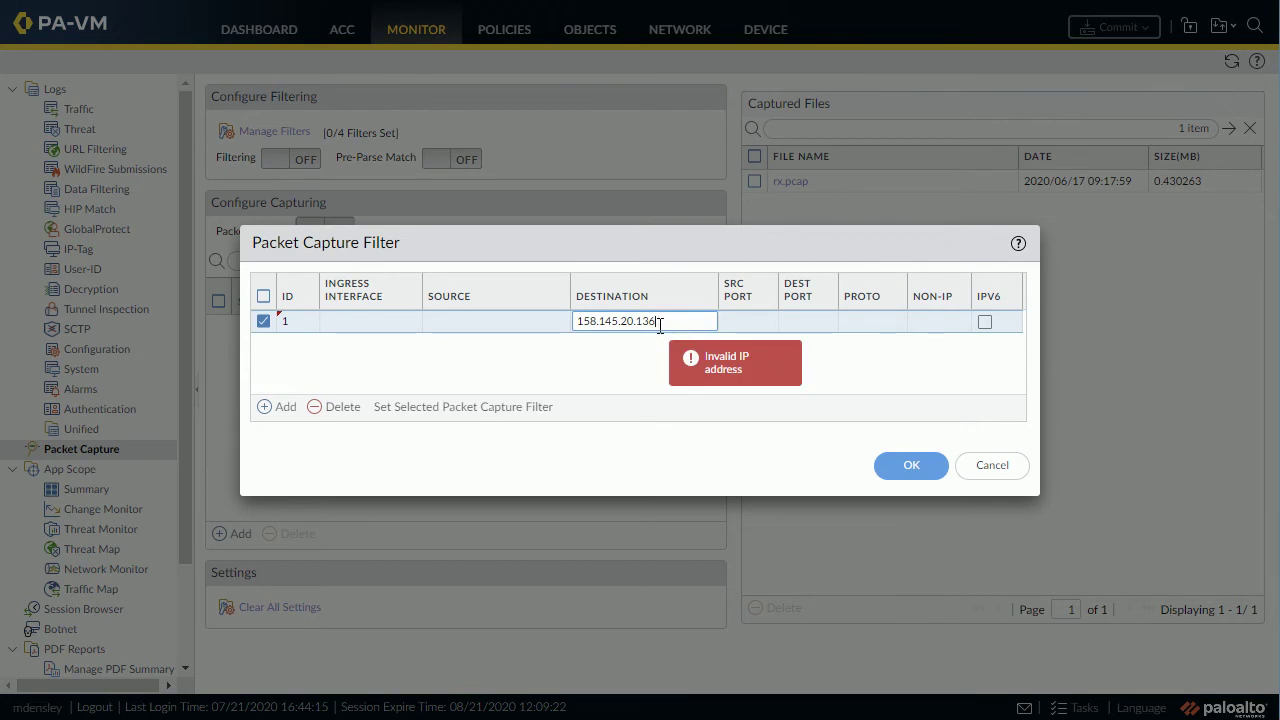
click(649, 362)
click(792, 322)
text(80)
click(722, 357)
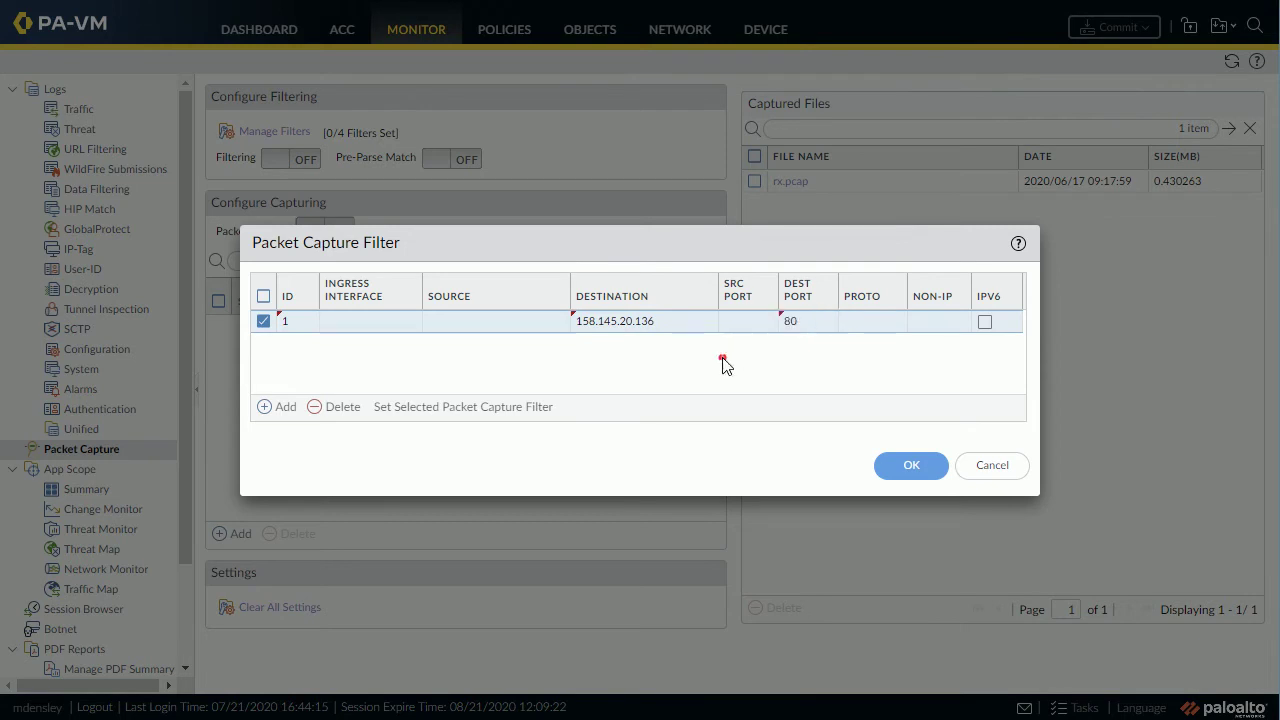
Add packet capture filter 2 with source 158.145.20.136 and source port 80, save both filters, and enable filtering.
click(284, 408)
click(291, 392)
click(459, 344)
key(ctrl+v)
click(750, 345)
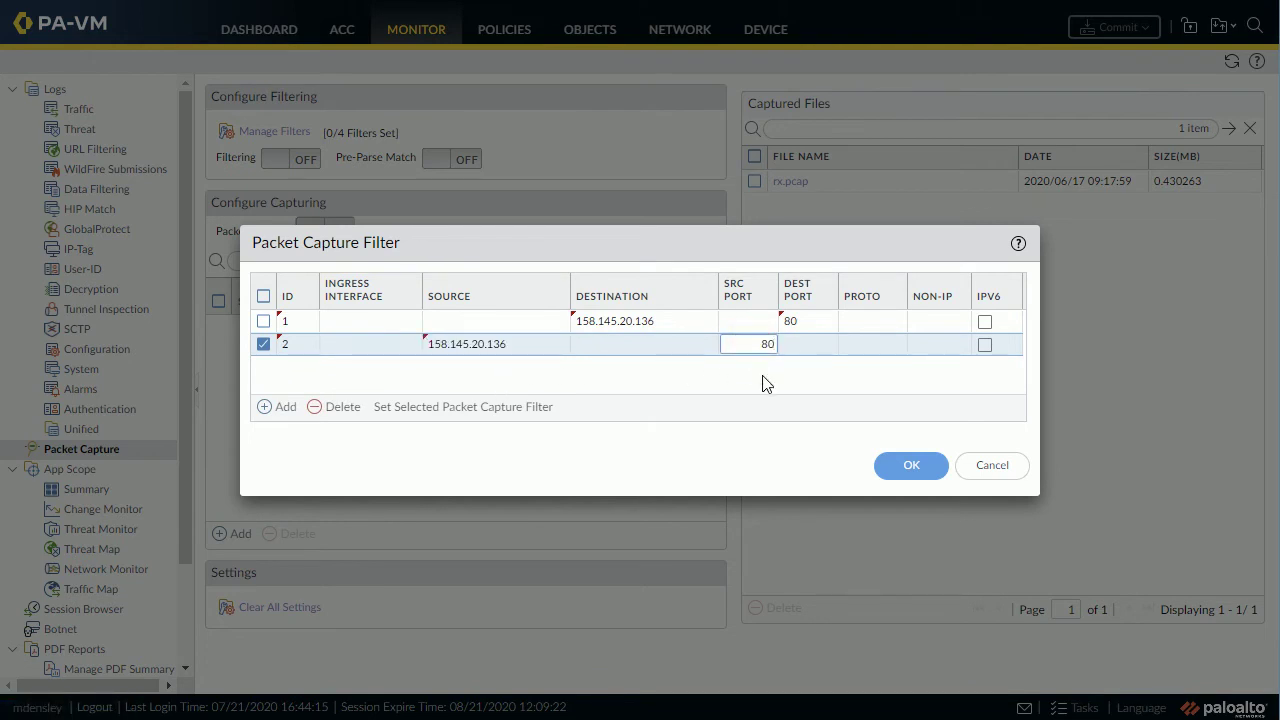
click(896, 469)
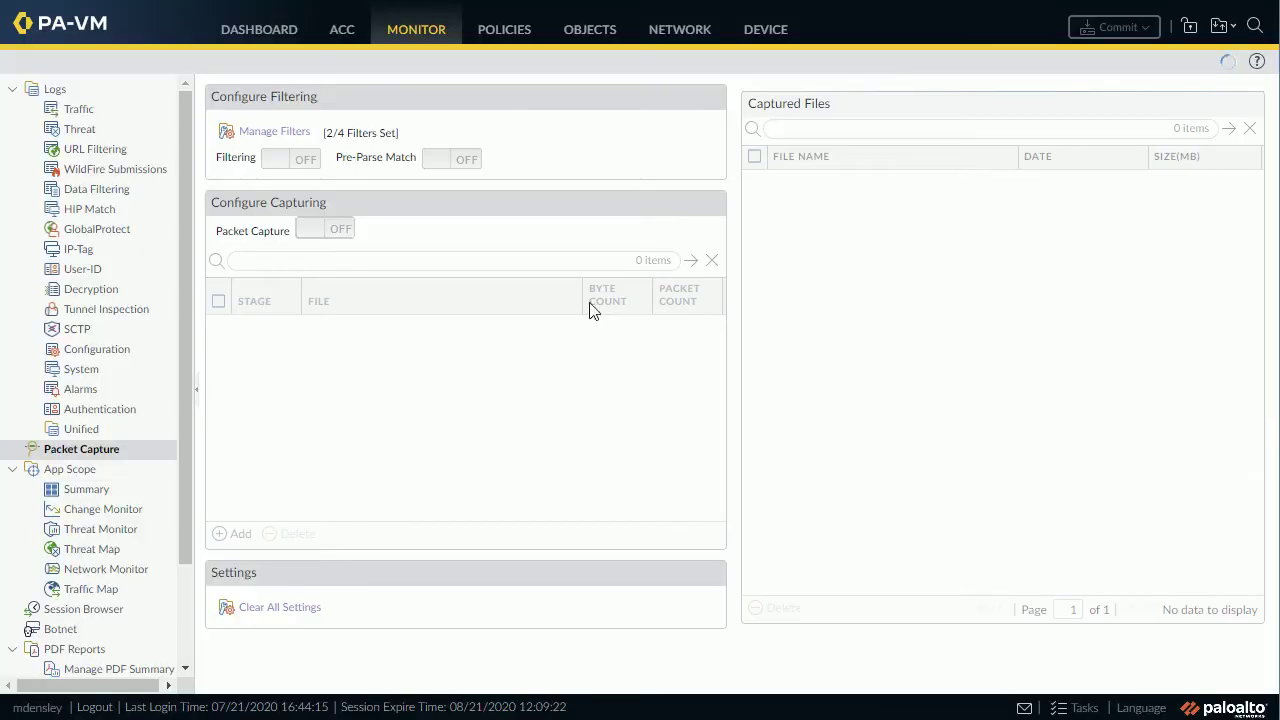
click(283, 162)
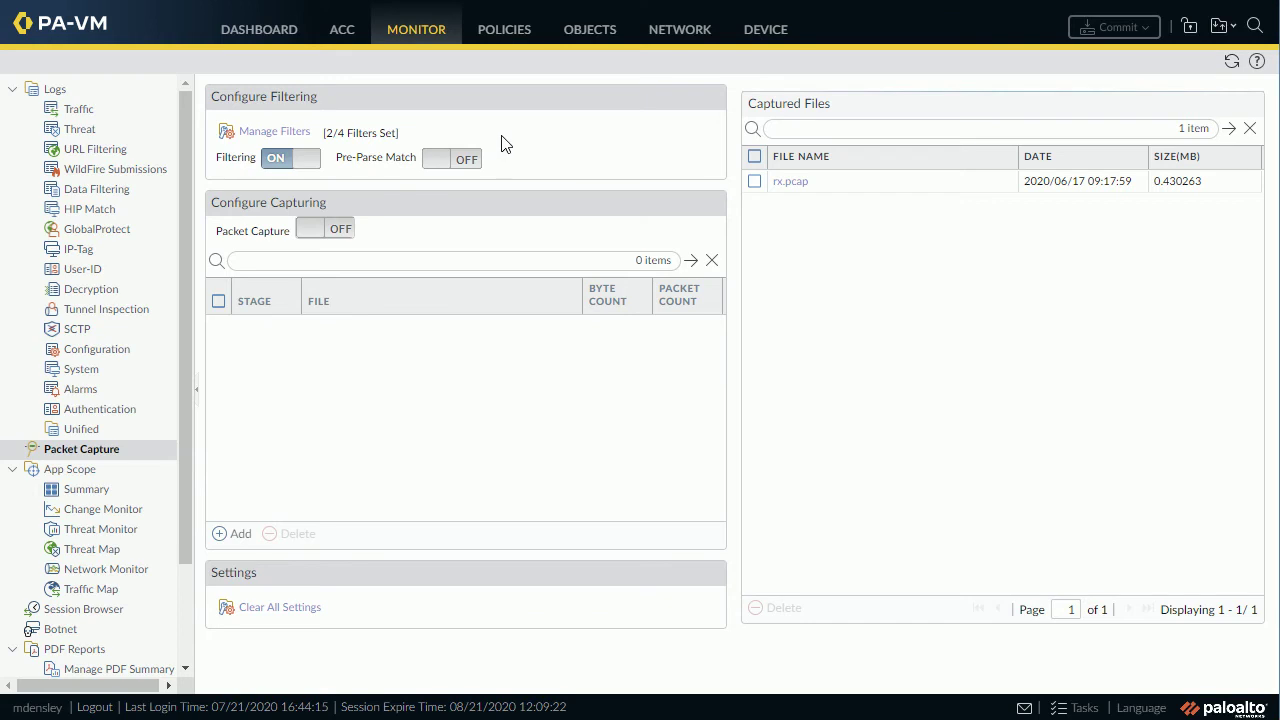
click(344, 230)
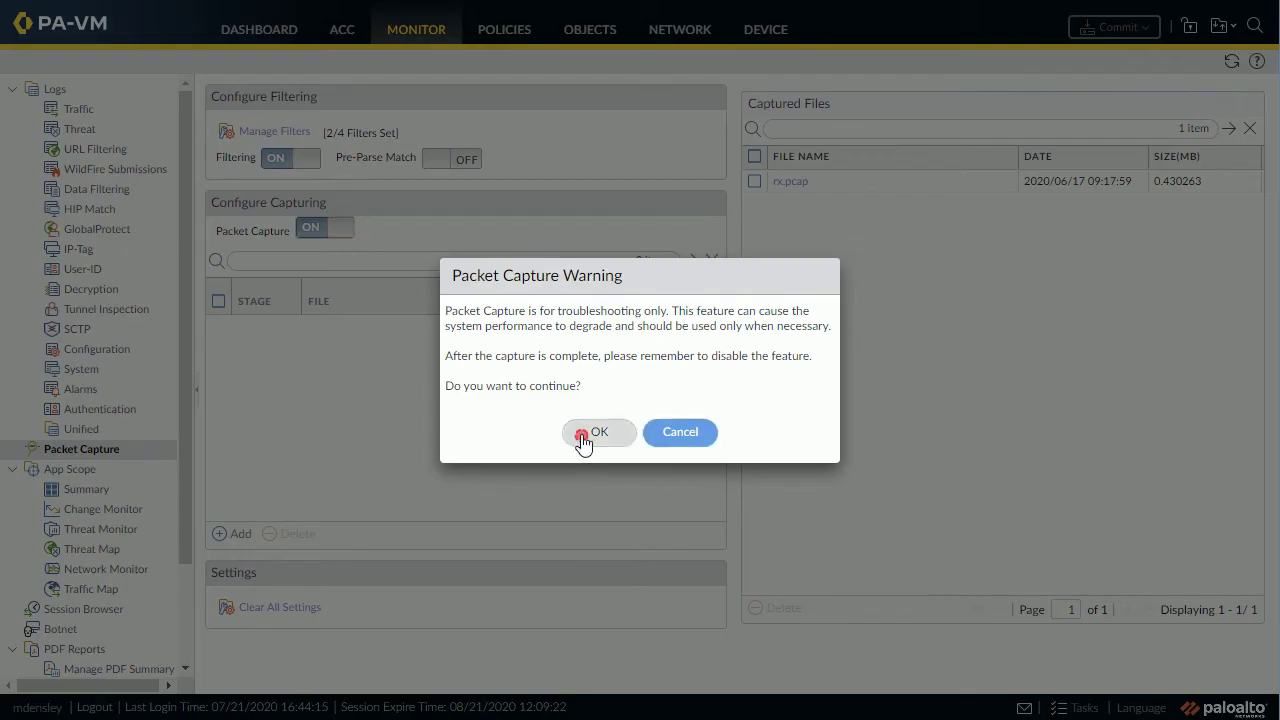
click(582, 438)
click(341, 230)
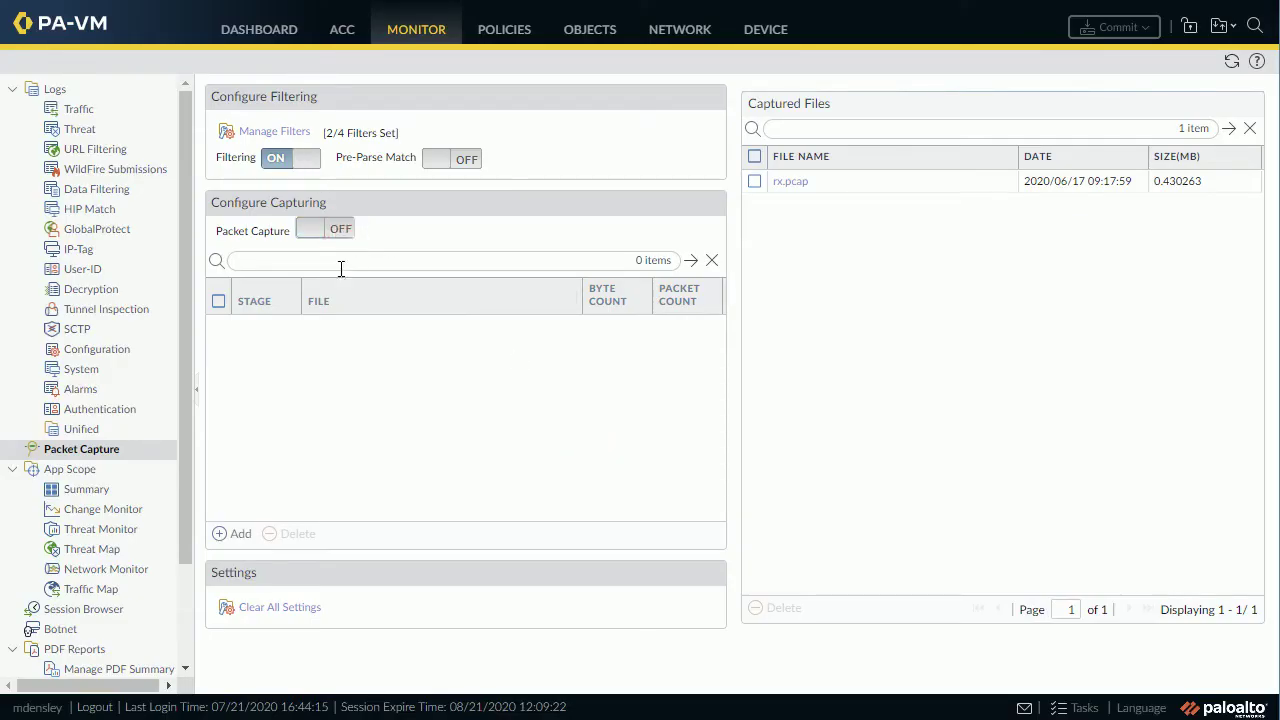
Add a packet capture stage for receive that writes to the file rx-tx.pcap.
click(240, 533)
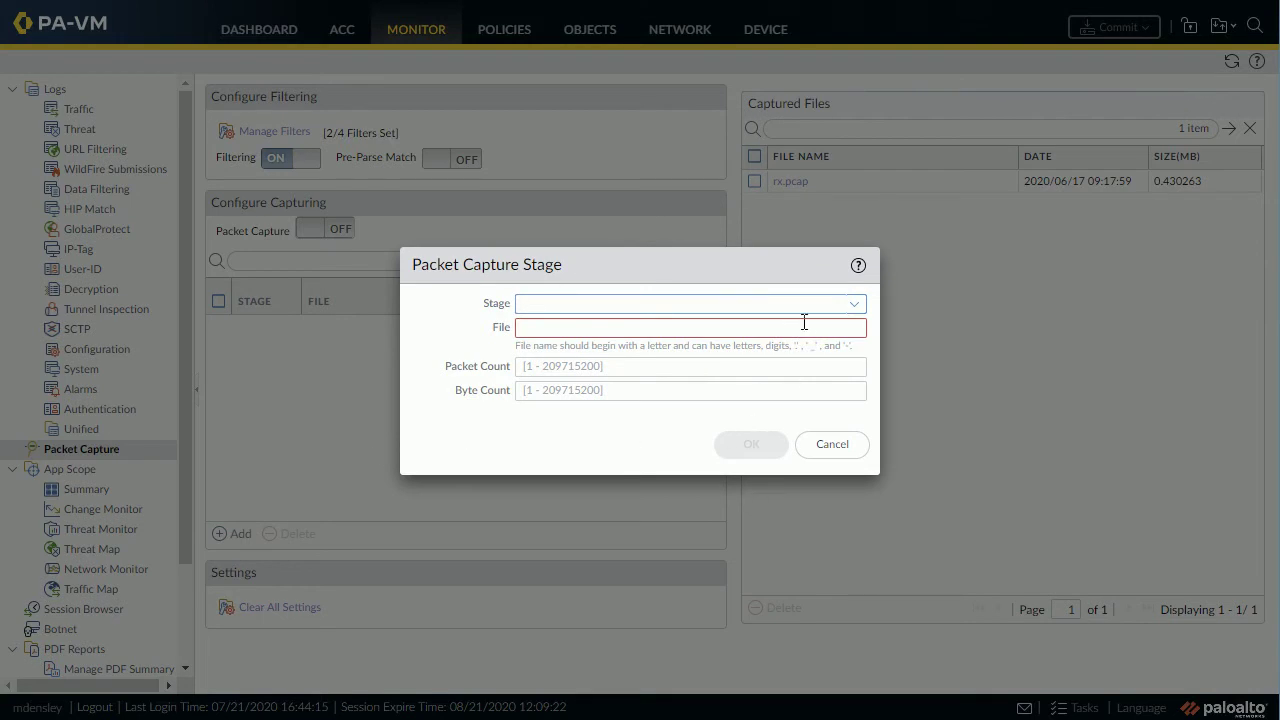
click(854, 305)
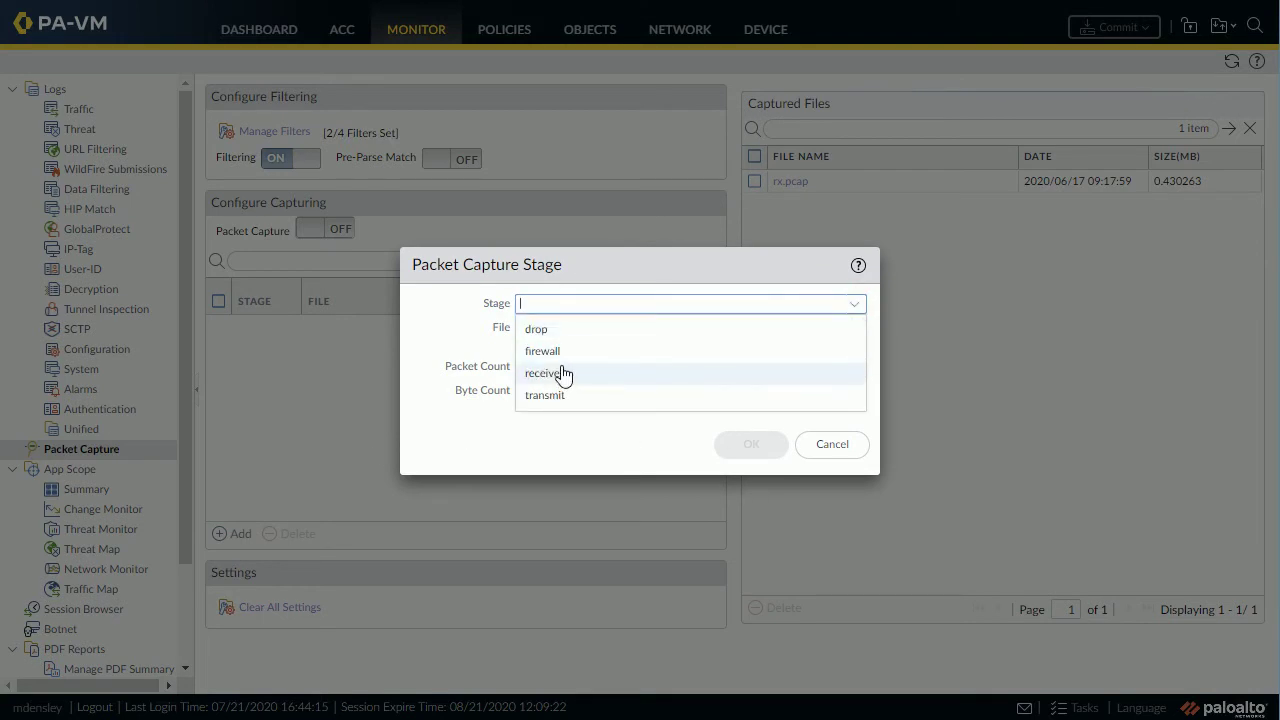
click(560, 373)
click(575, 329)
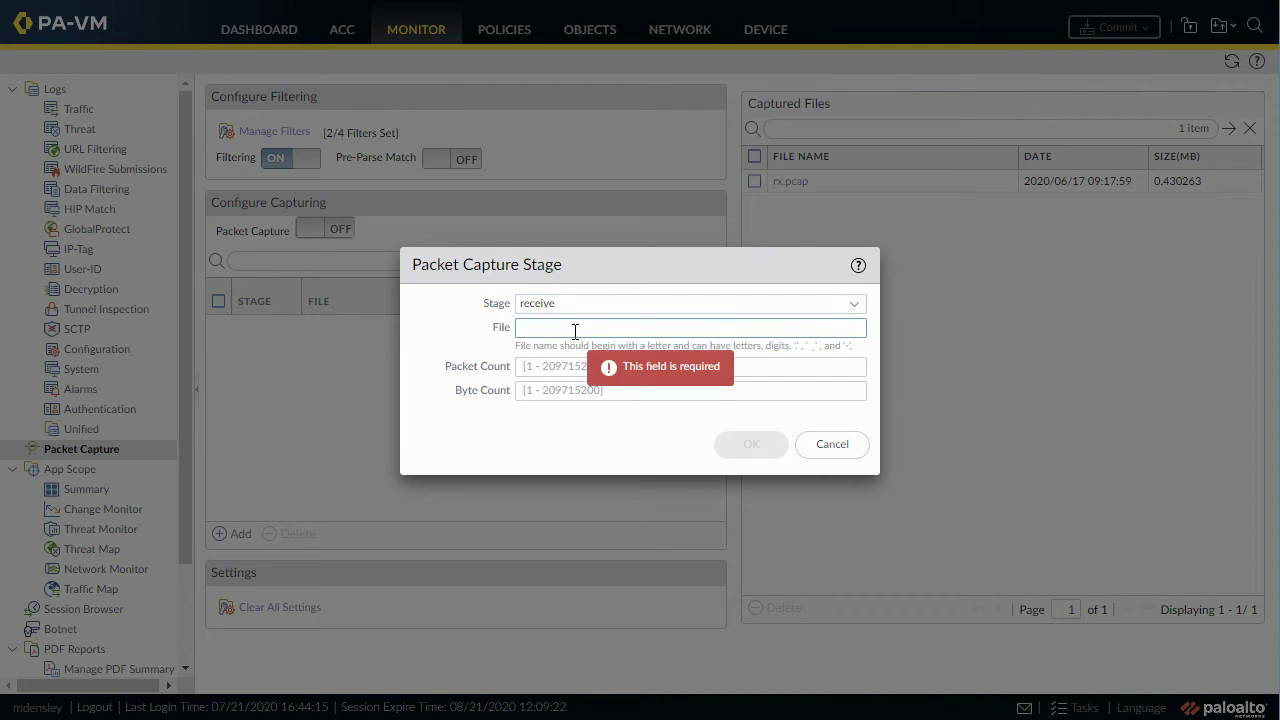
text(rx-tx.pcap)
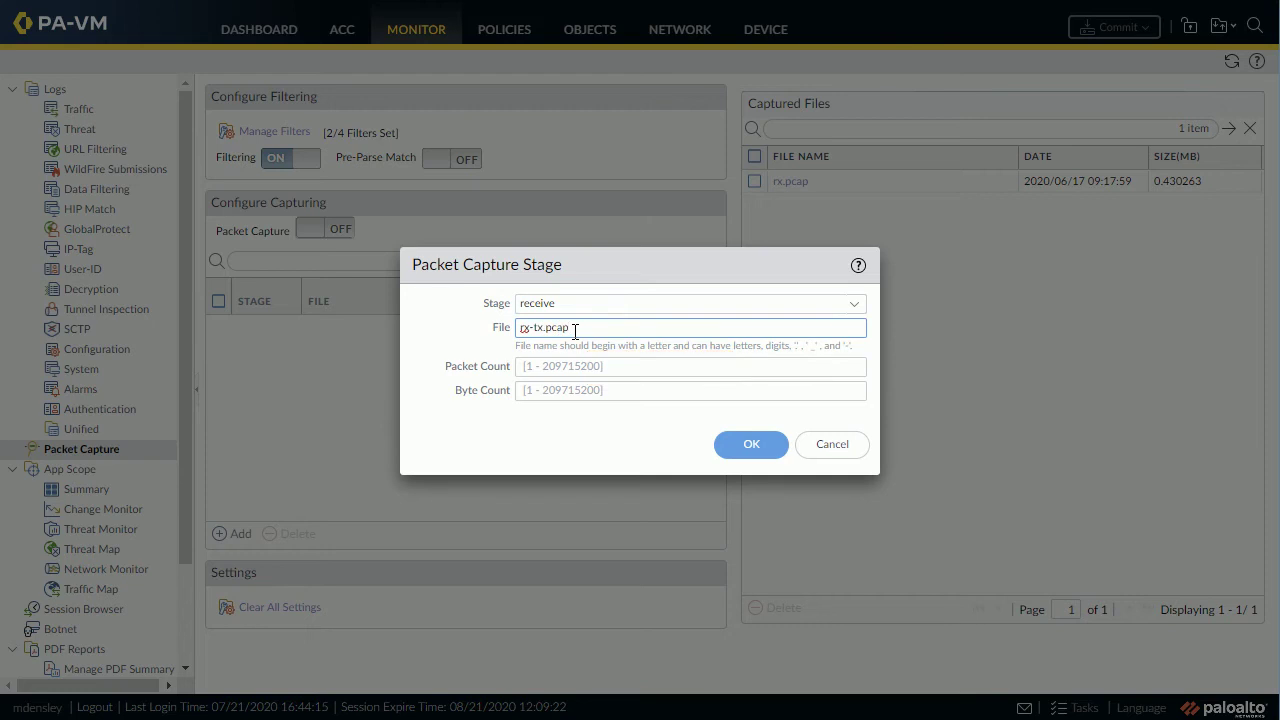
click(750, 448)
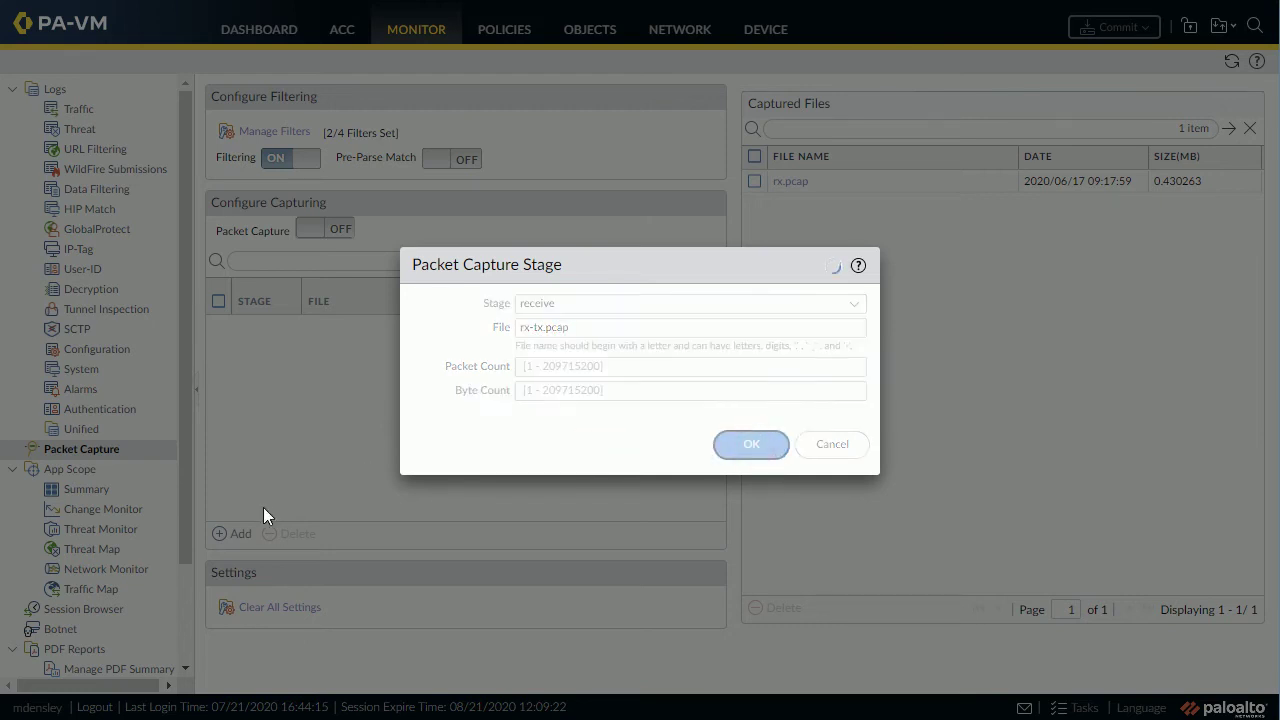
Add a packet capture stage for transmit that writes to the same file, rx-tx.pcap.
click(238, 533)
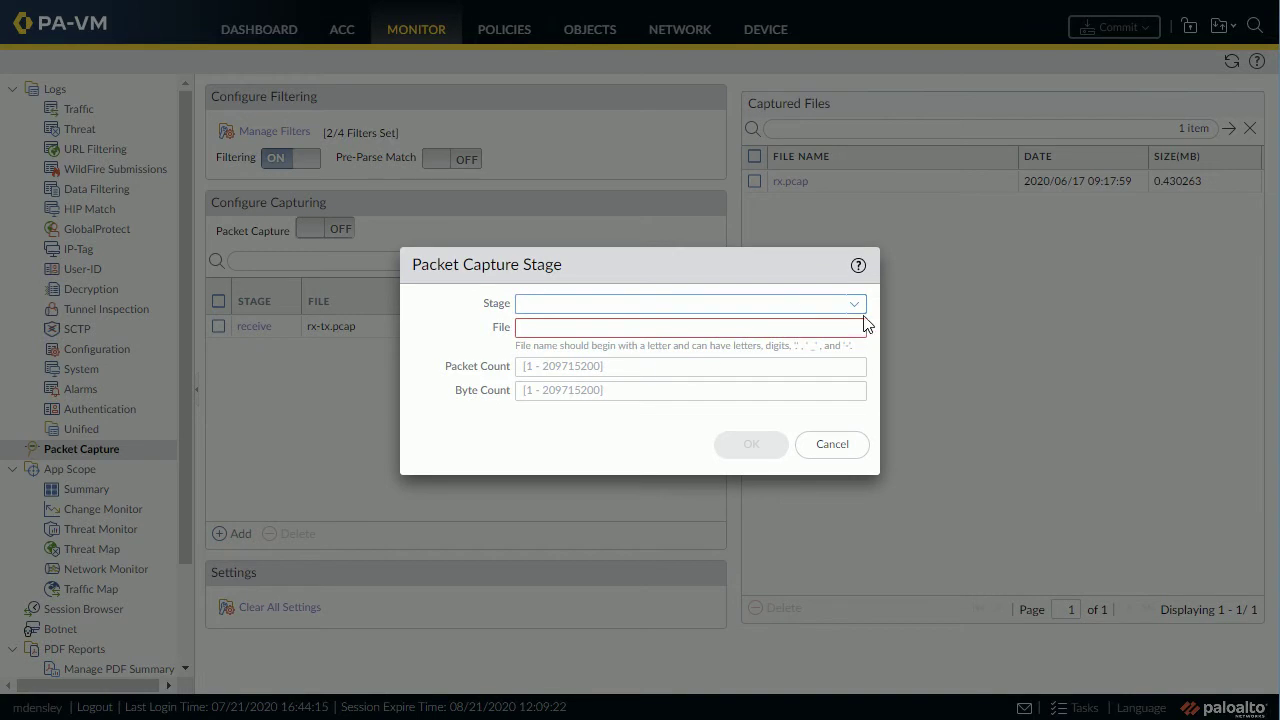
click(855, 305)
click(557, 397)
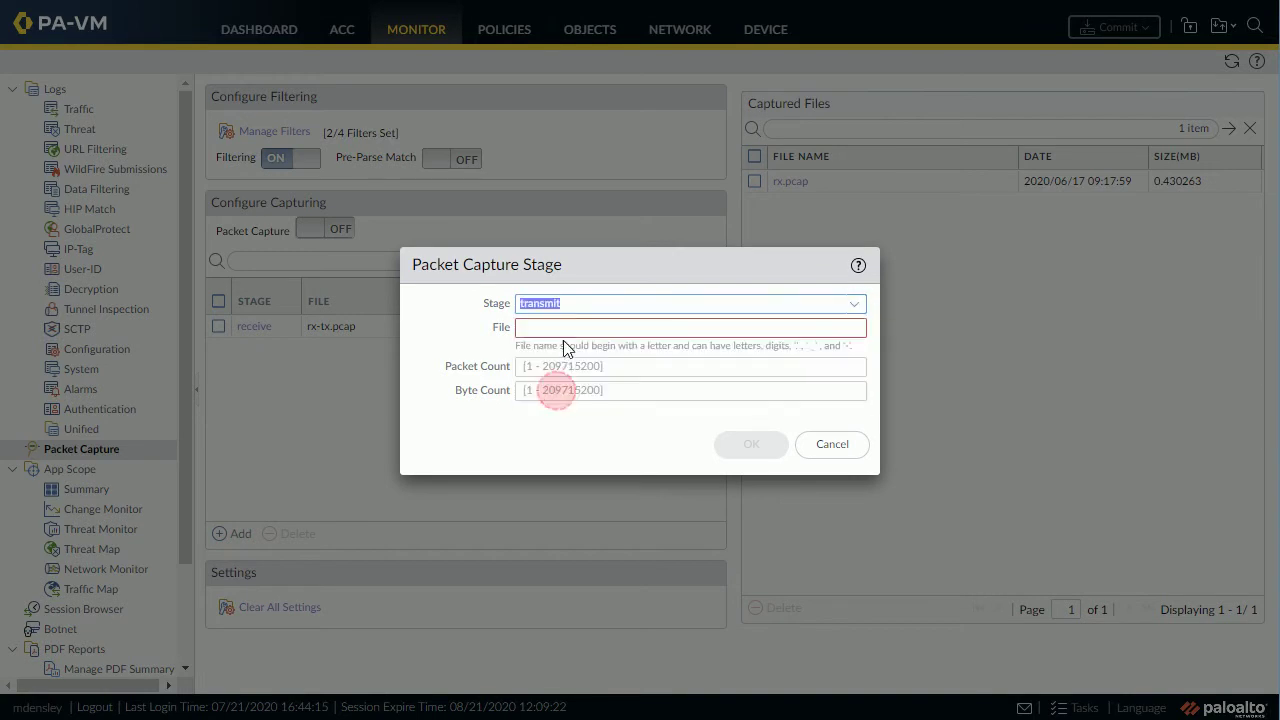
click(565, 330)
text(rx-tx.pcap)
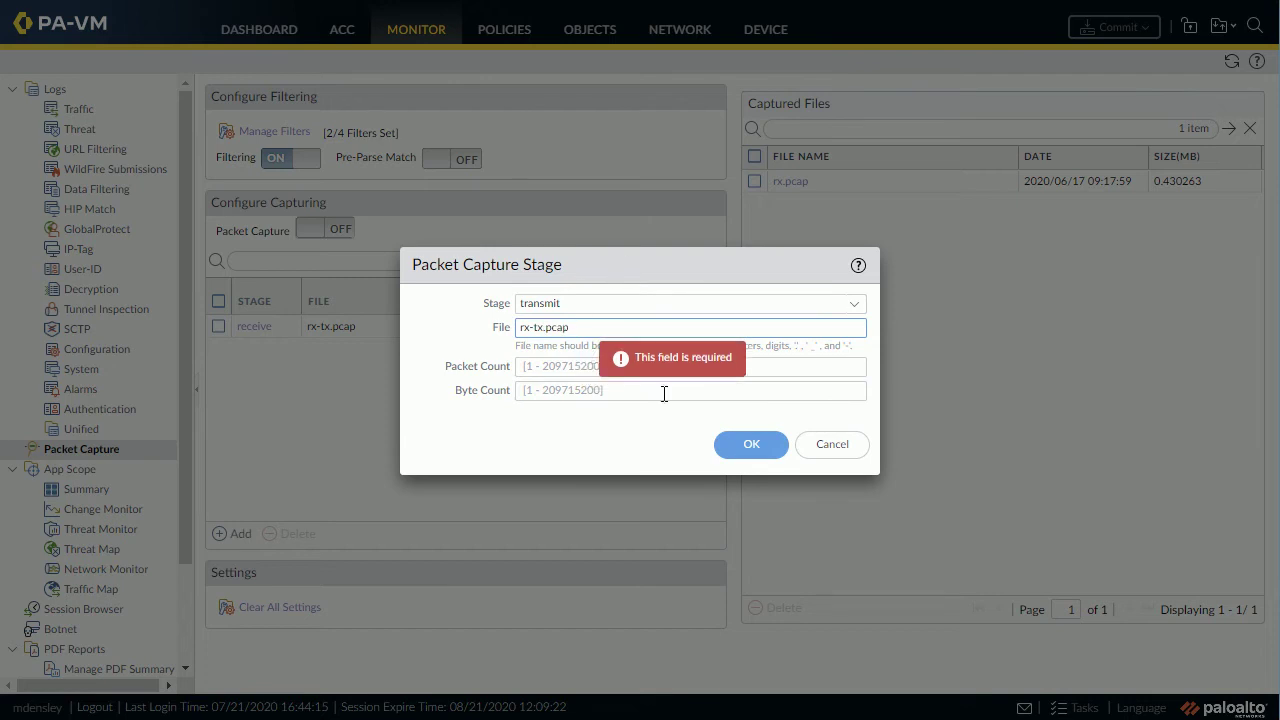
click(740, 448)
Delete the old rx.pcap from the captured files and confirm the deletion.
click(757, 182)
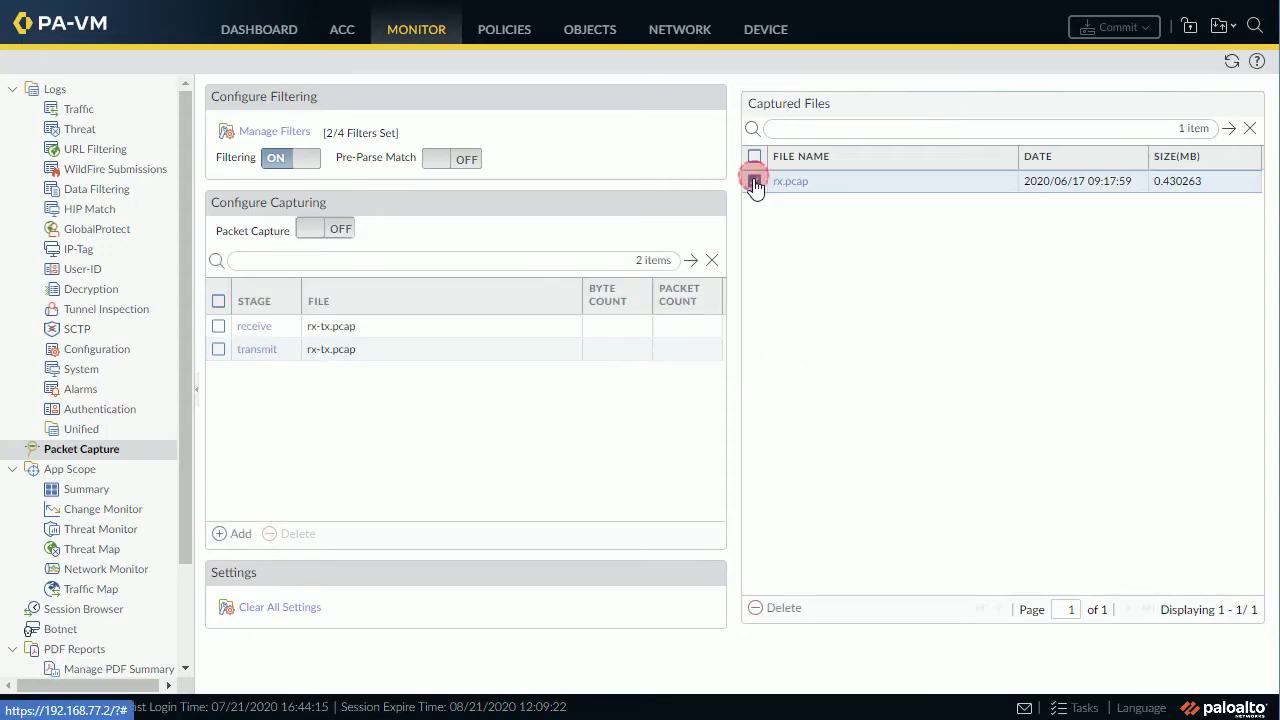
click(777, 607)
click(604, 404)
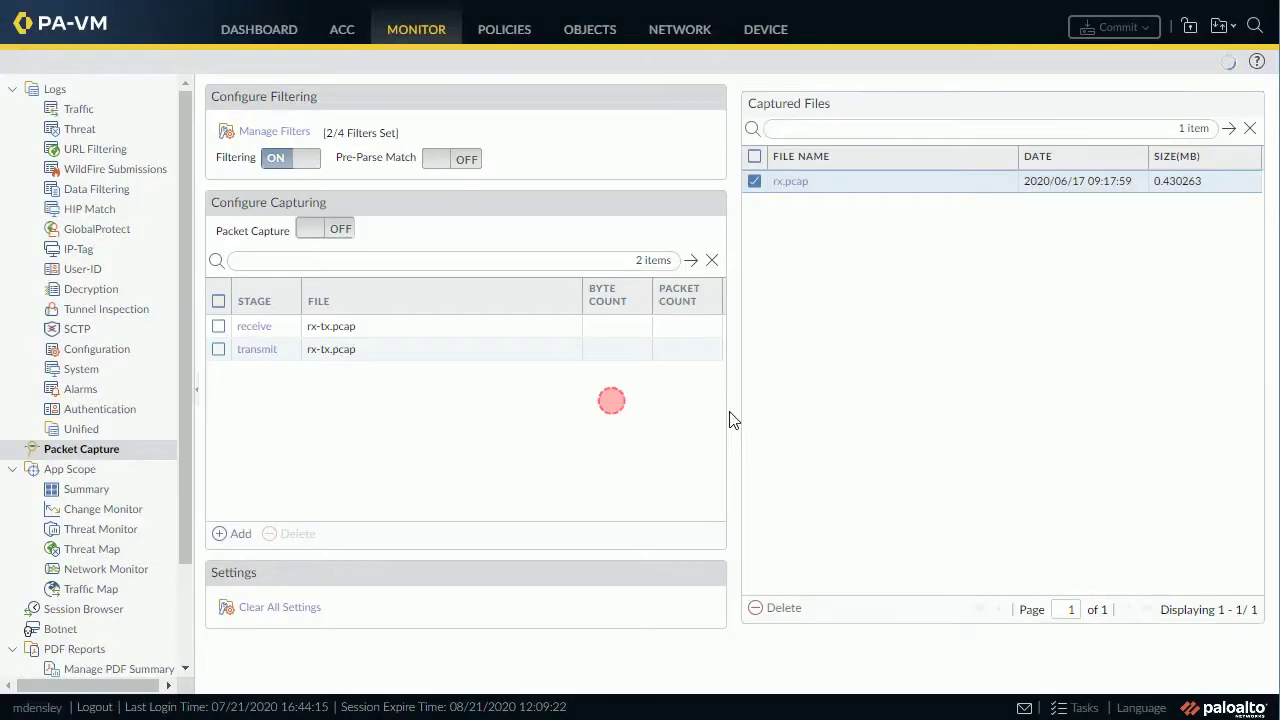
Start the packet capture, accepting the performance warning, and stop it once traffic has been captured.
click(340, 229)
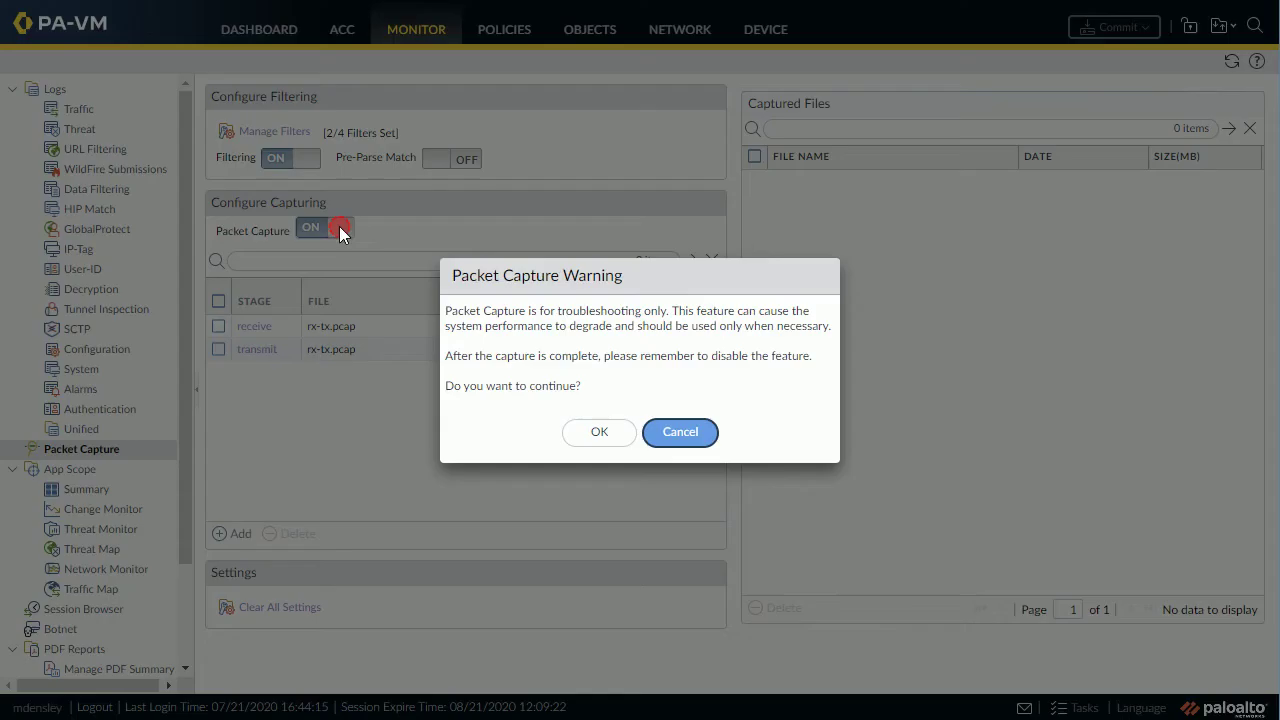
click(588, 435)
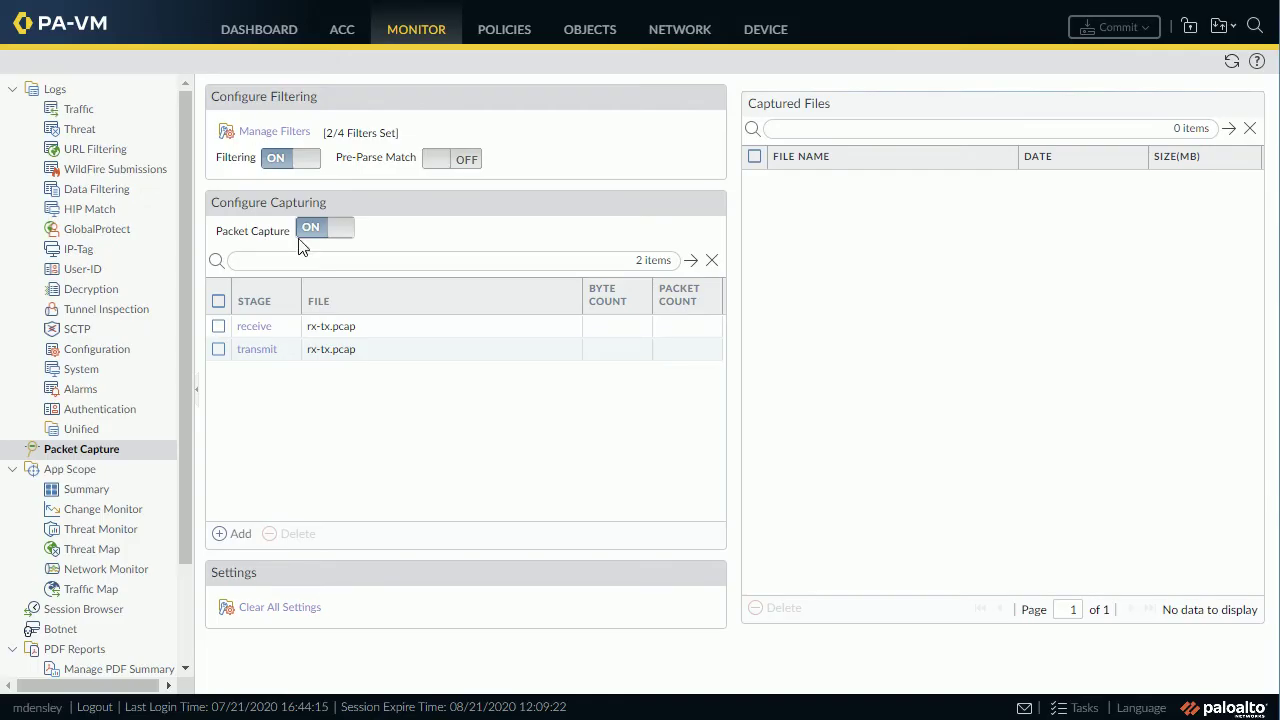
click(305, 230)
Refresh the captured files, download rx-tx.pcap, and open the downloaded copy in Wireshark.
click(1232, 62)
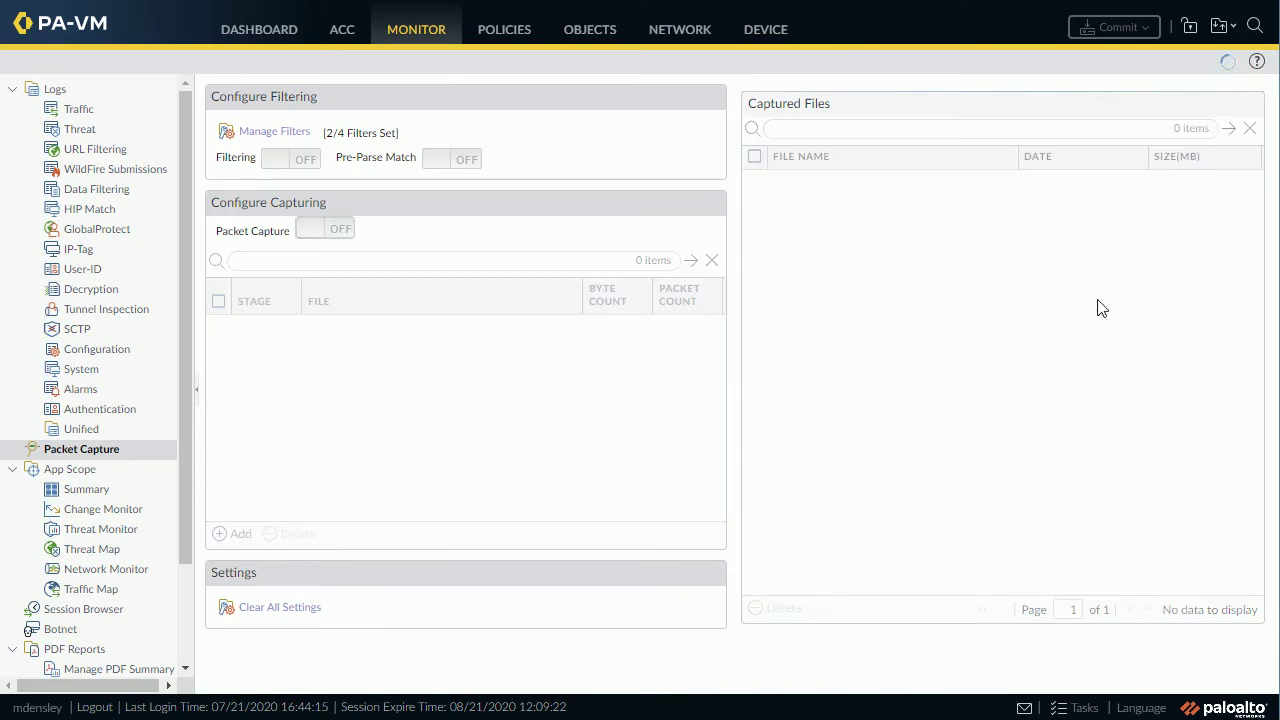
click(799, 183)
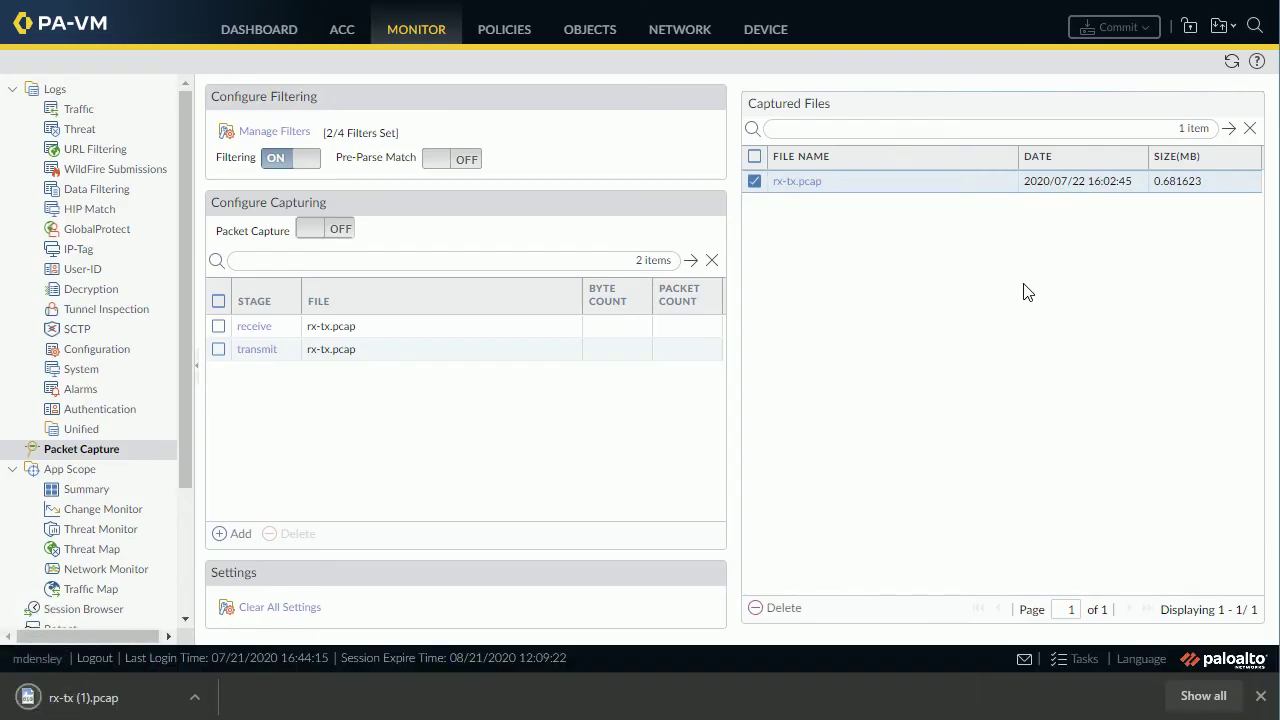
click(140, 700)
click(1260, 695)
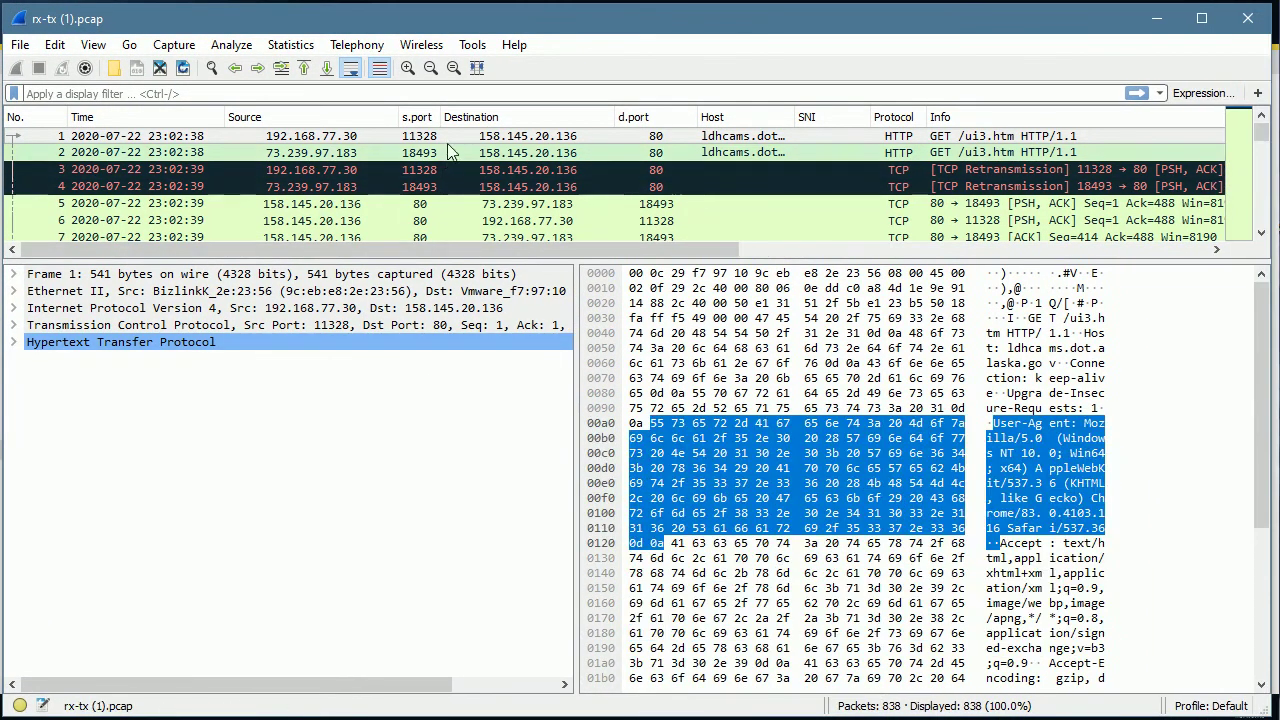
Follow the TCP stream of packet 1, the GET /ui3.htm request, and move the stream window fully into view.
click(449, 135)
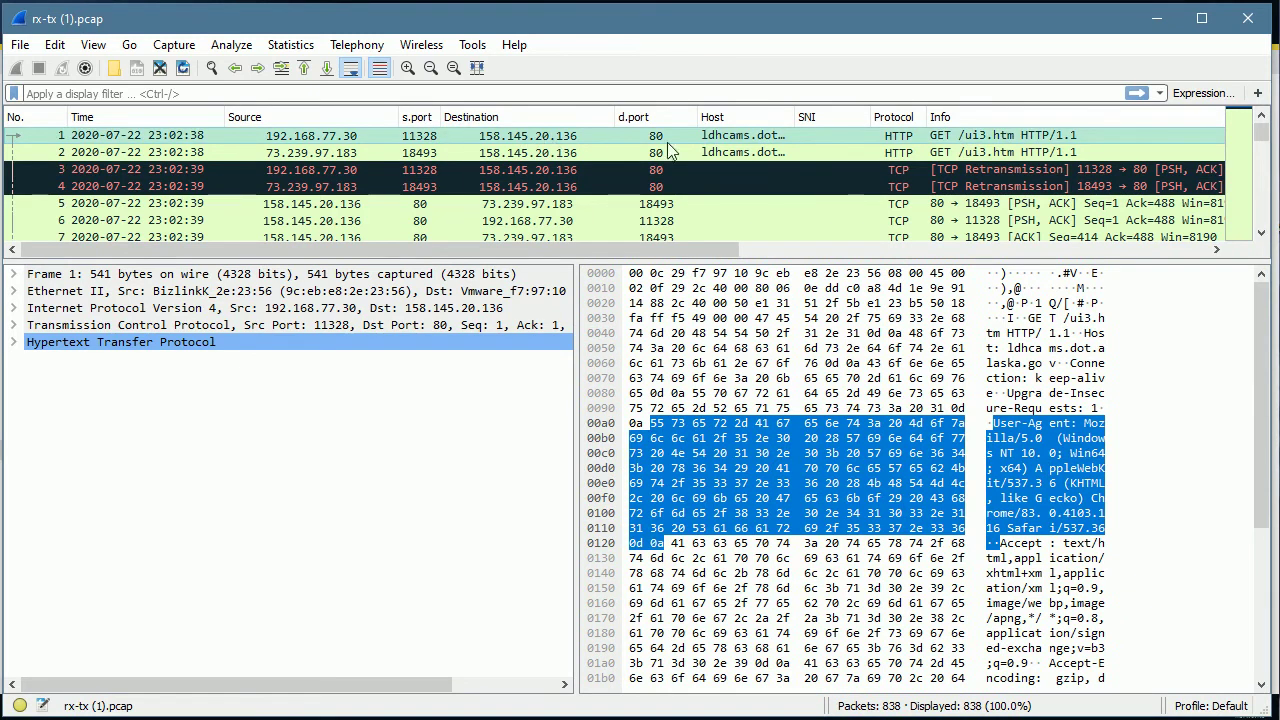
right_click(758, 134)
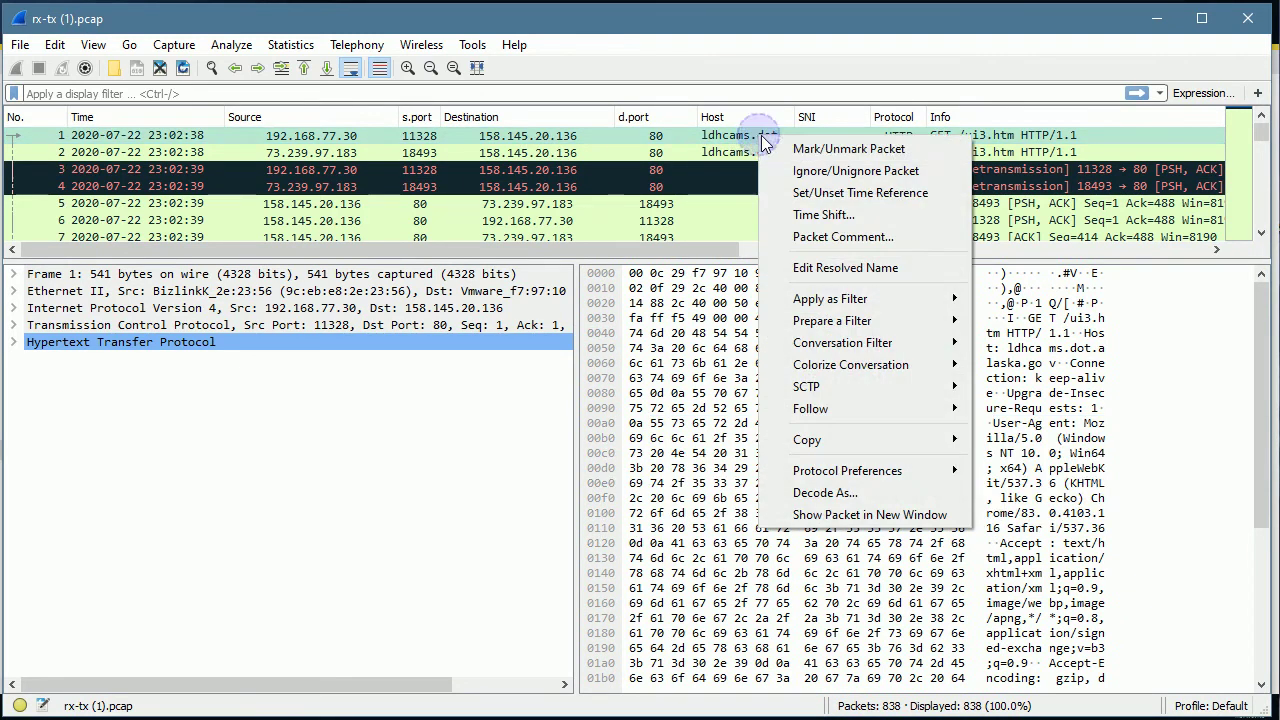
mouse_move(840, 408)
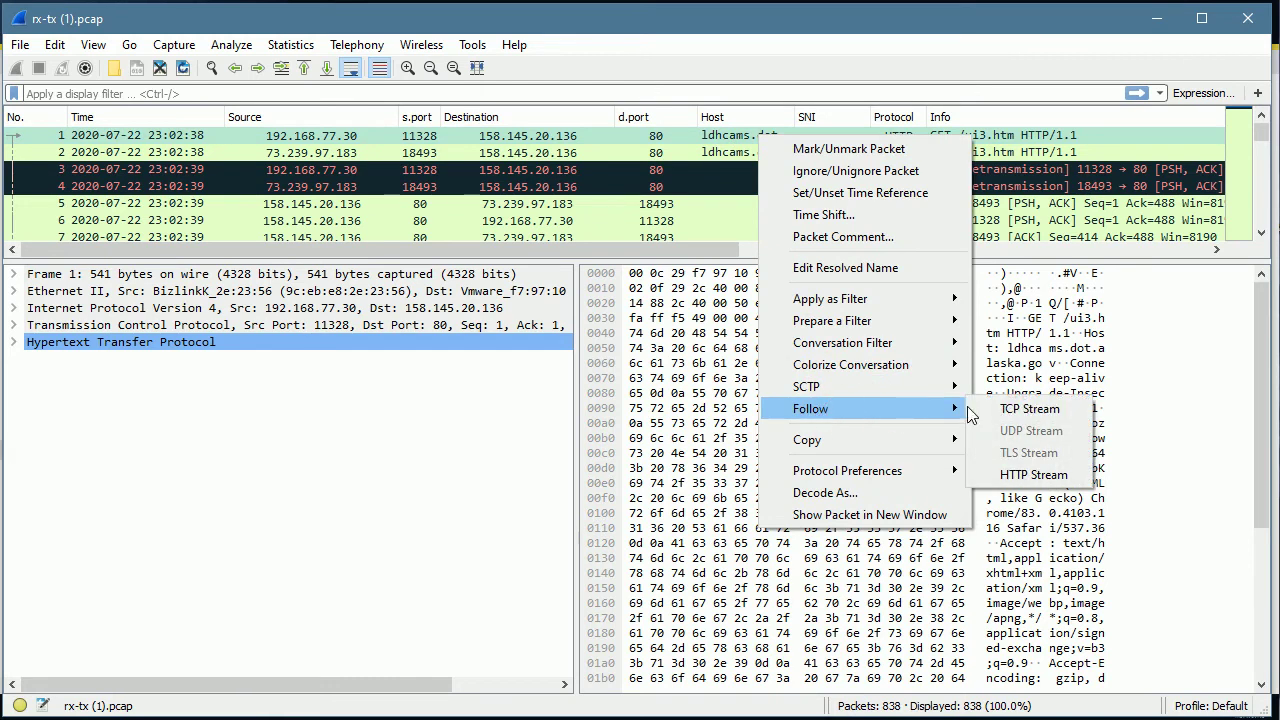
click(1005, 409)
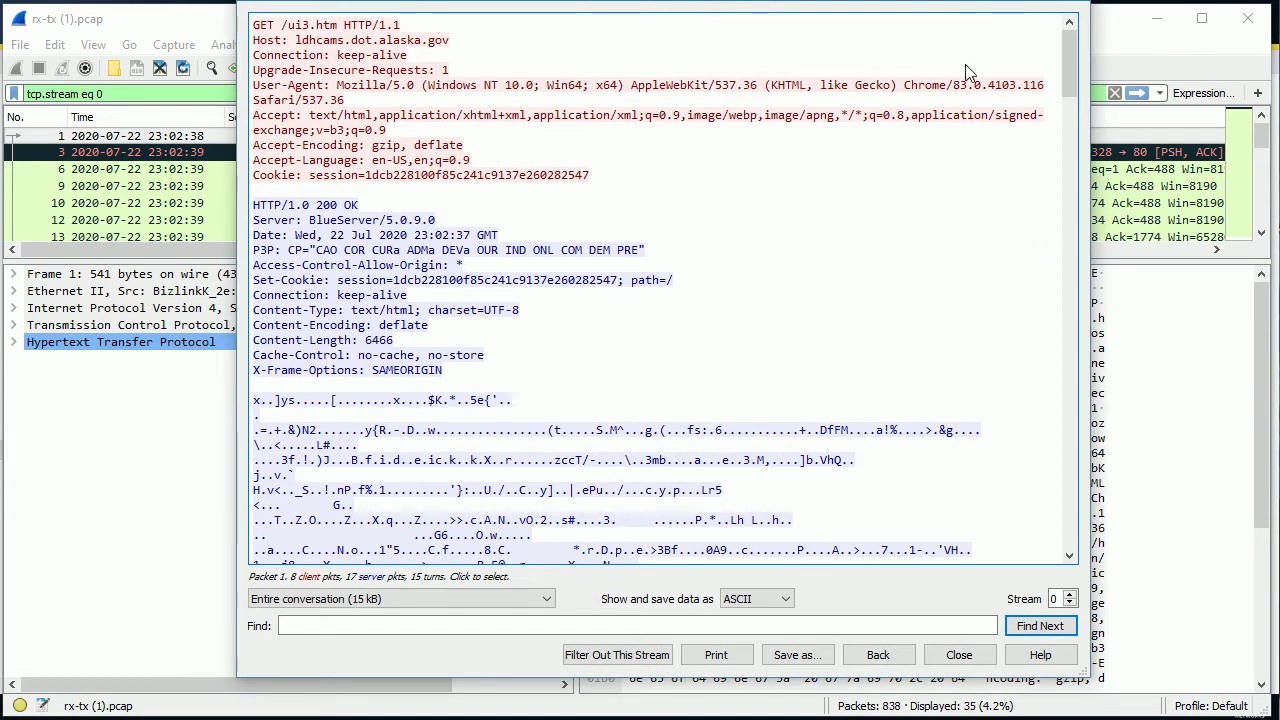
drag(904, 2, 902, 44)
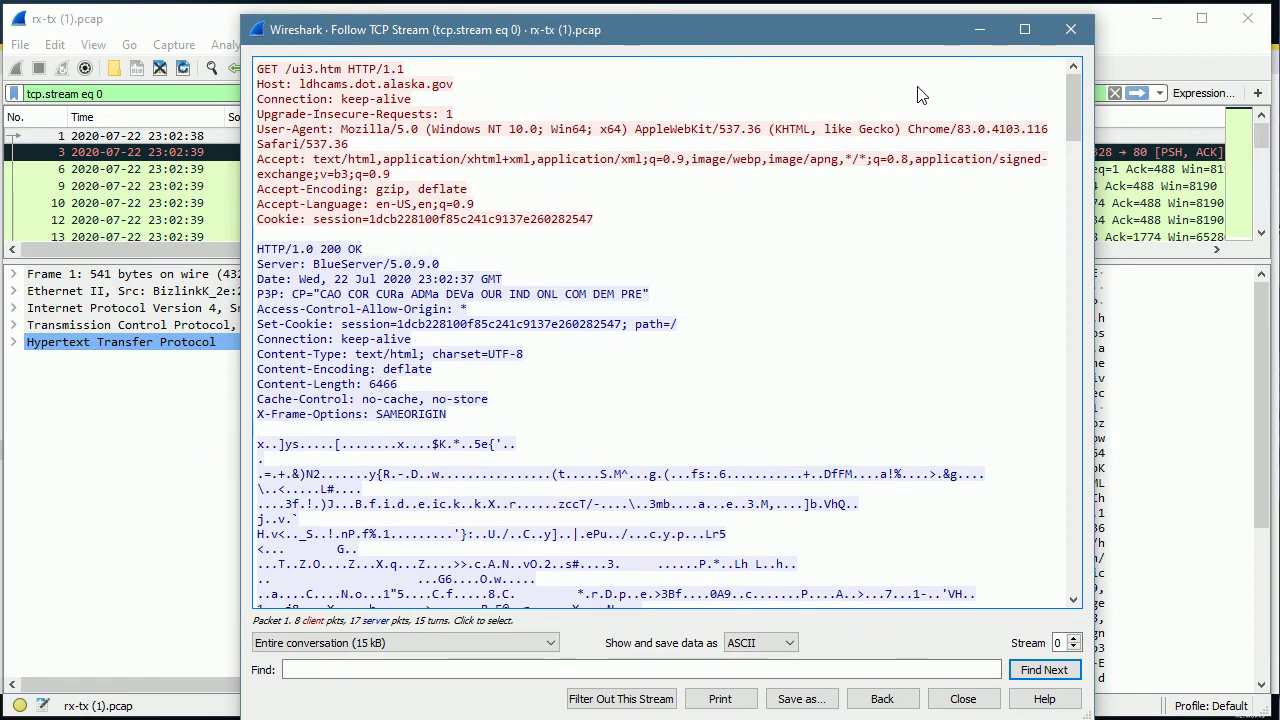
Examine the stream conversation down to the POST /json request and highlight that request's headers.
drag(1075, 101, 1066, 172)
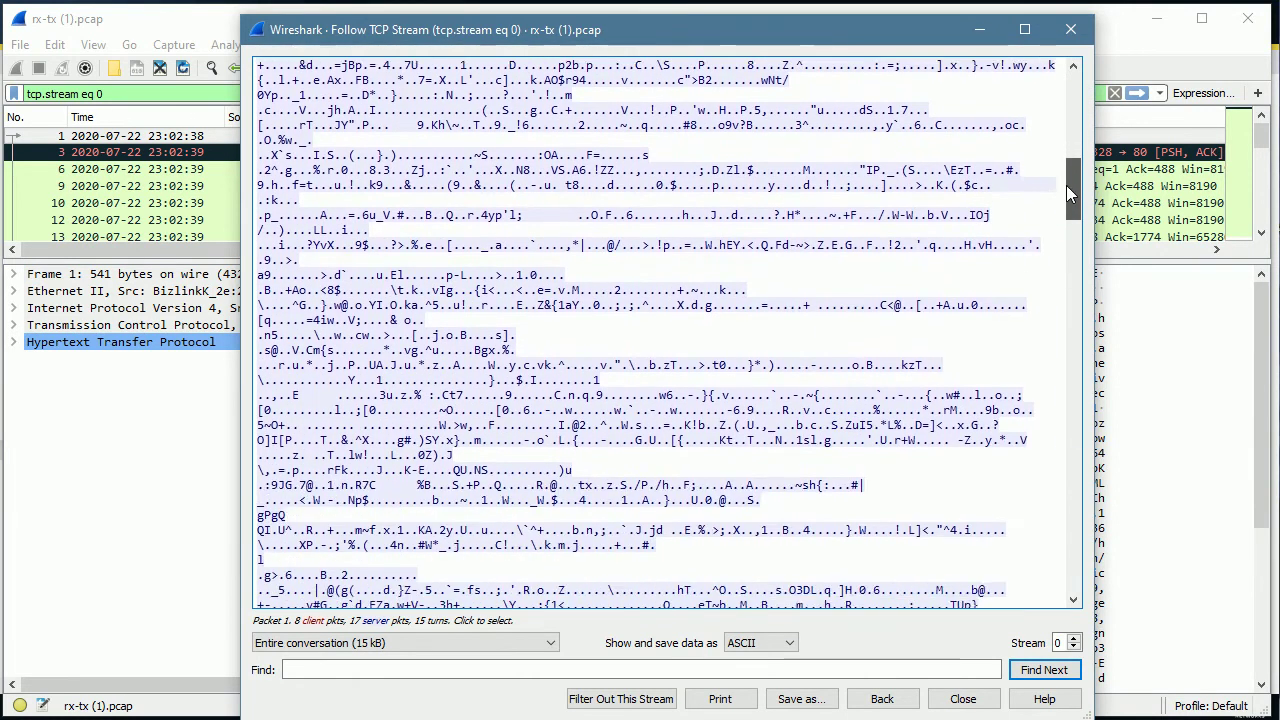
drag(1066, 187, 1065, 396)
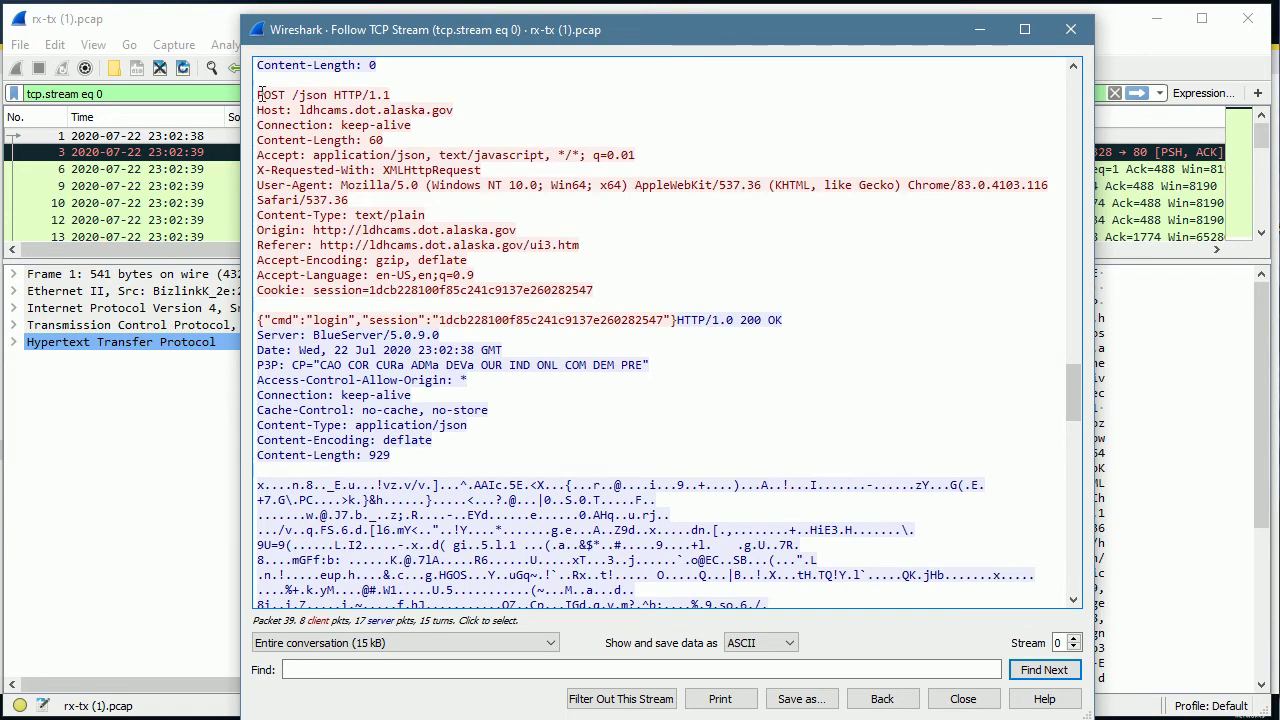
drag(258, 94, 596, 291)
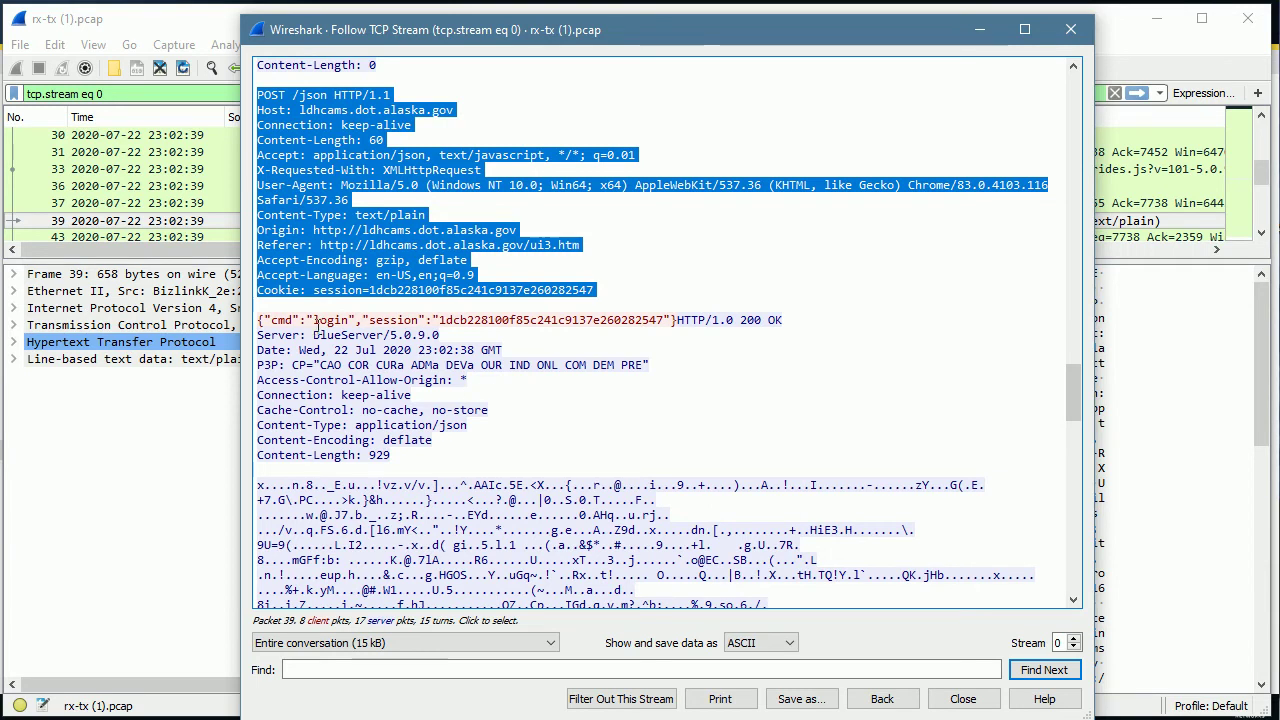
Copy BlueServer from the Server header of the login response and close the stream window and the capture file in Wireshark.
drag(262, 332, 316, 340)
click(350, 335)
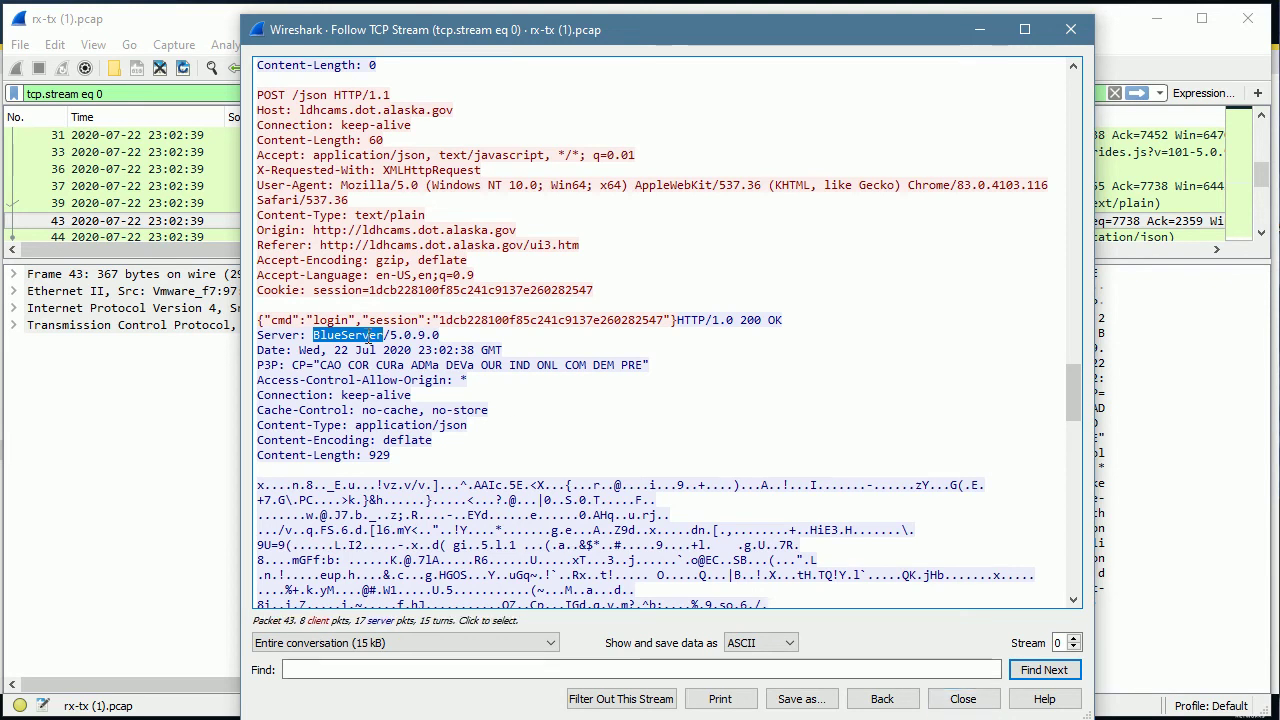
right_click(368, 340)
click(387, 352)
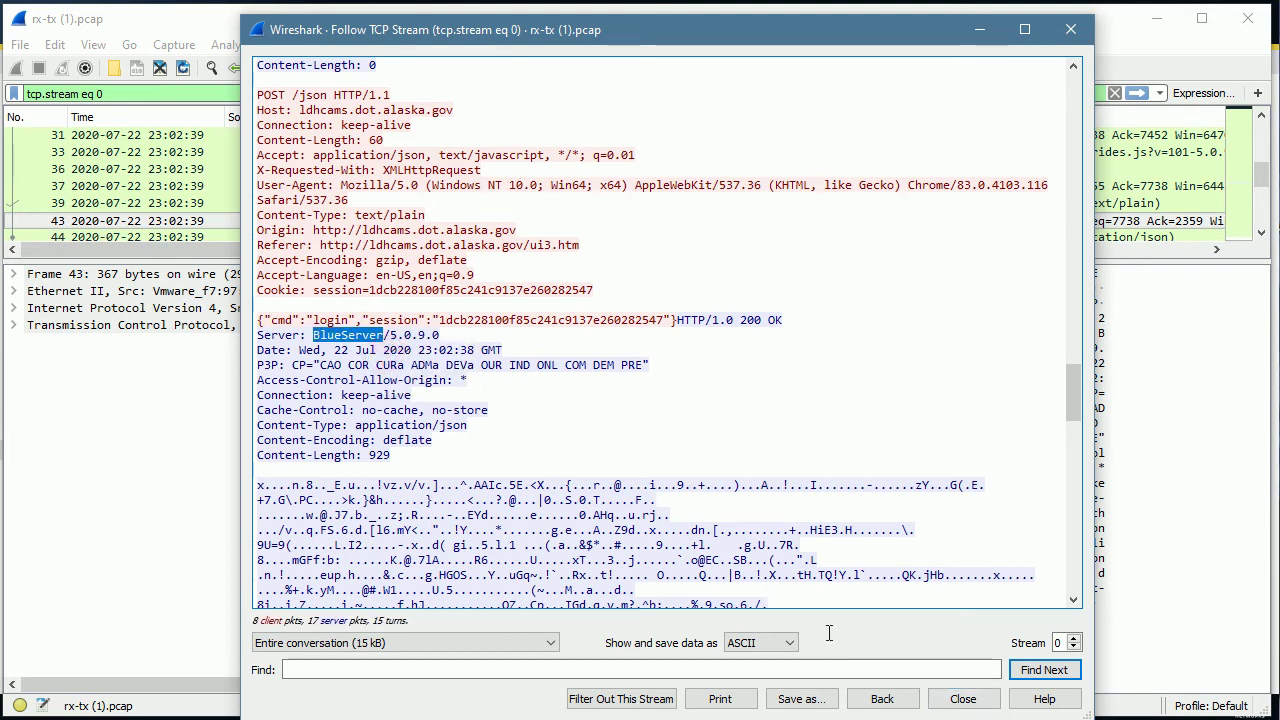
click(963, 698)
click(1247, 18)
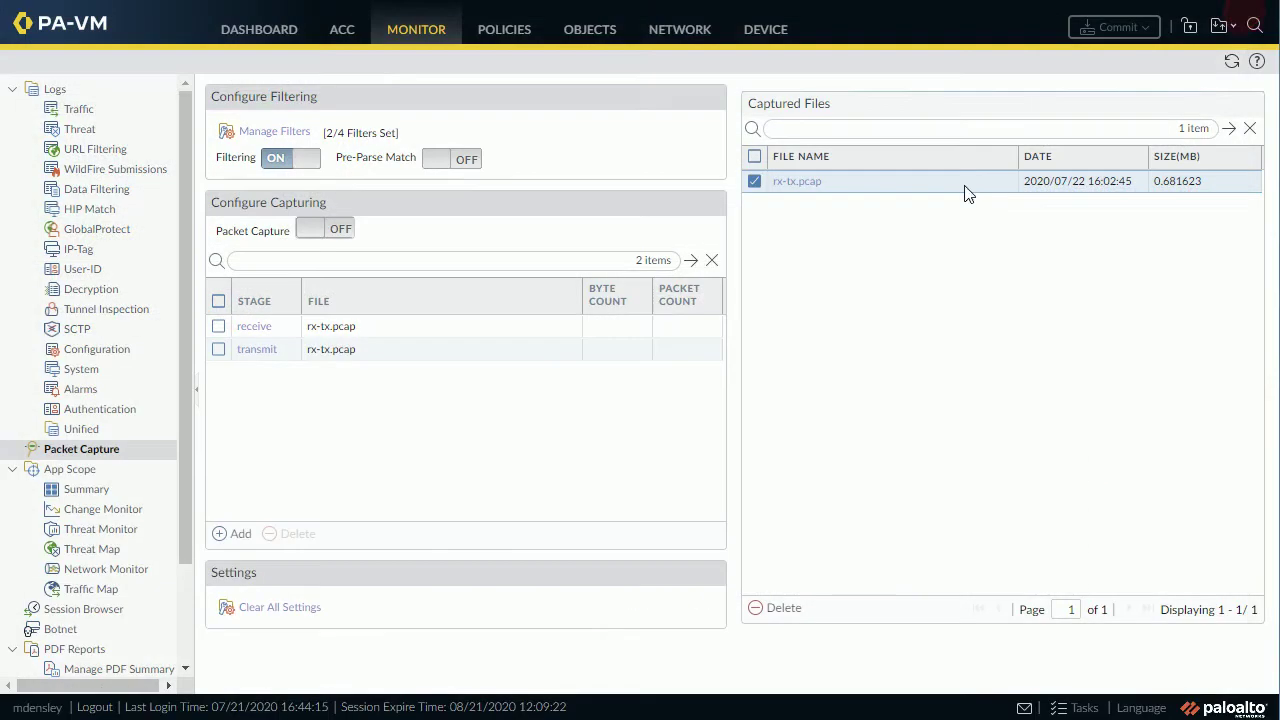
Add a custom application object named BlueIris on the firewall.
click(572, 32)
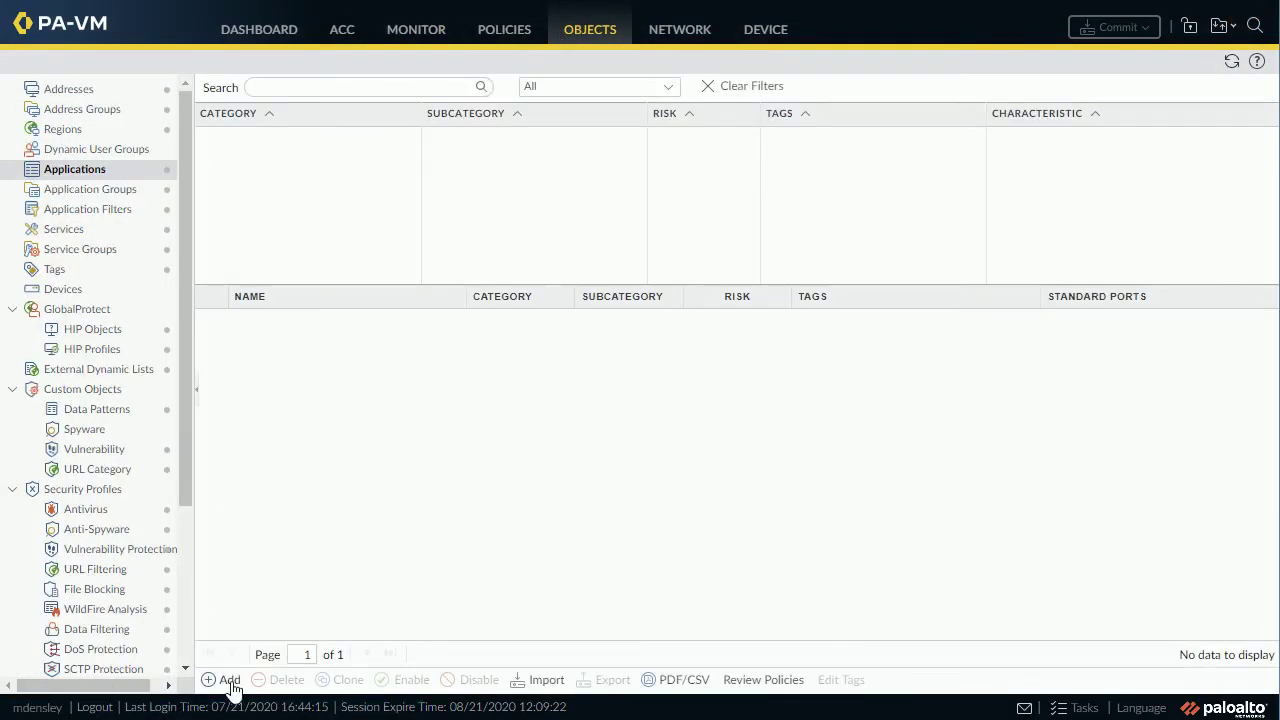
click(226, 679)
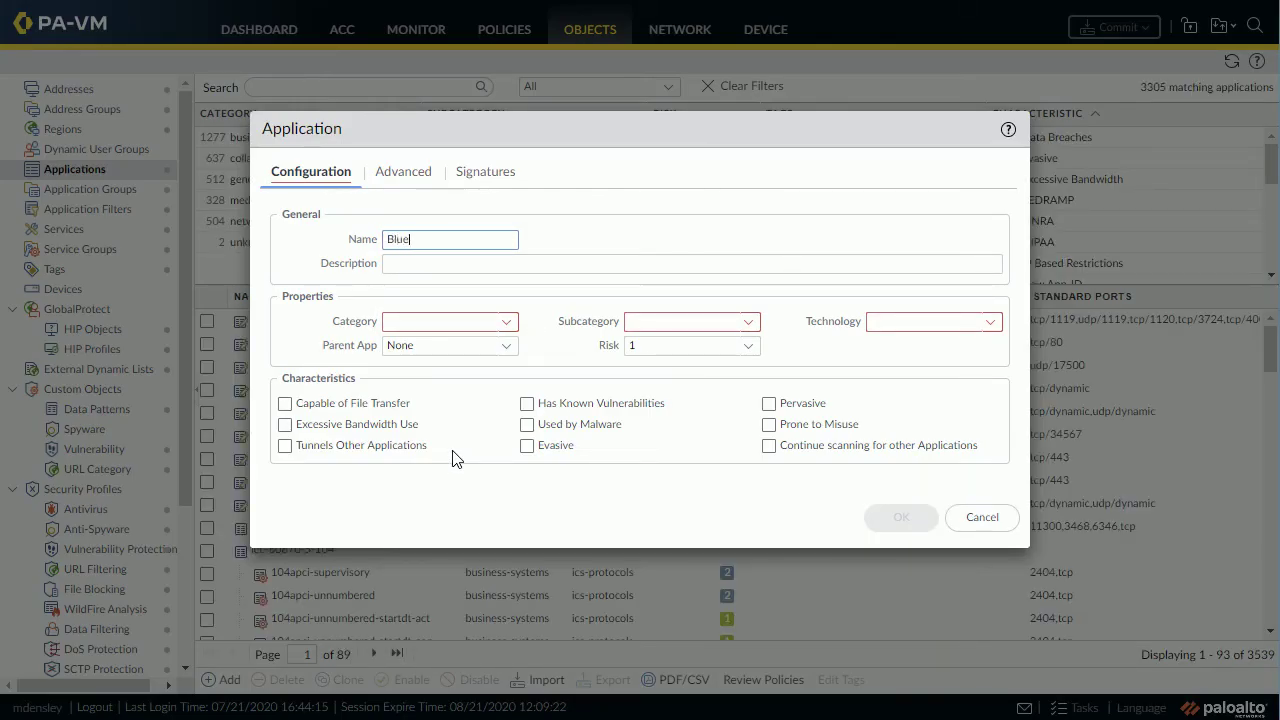
text(BlueIris)
Classify the application as media, photo-video and browser-based, and mark it with Excessive Bandwidth Use.
click(500, 323)
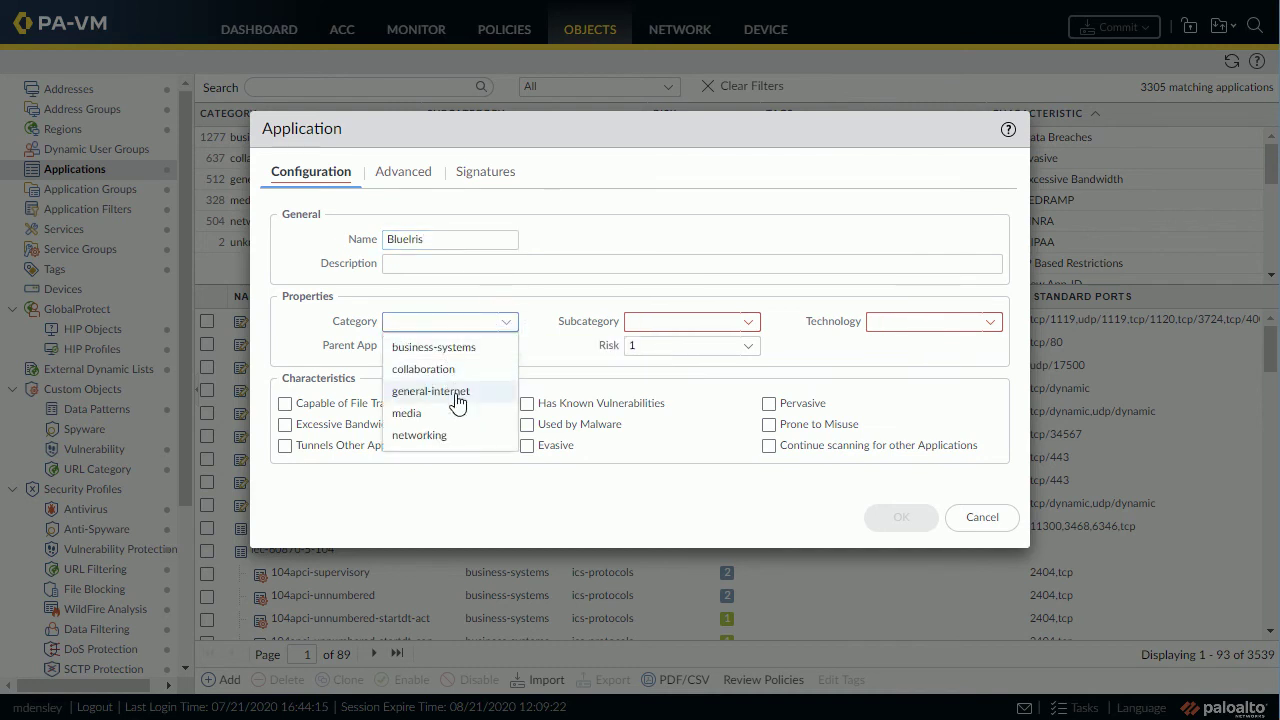
click(430, 414)
click(748, 322)
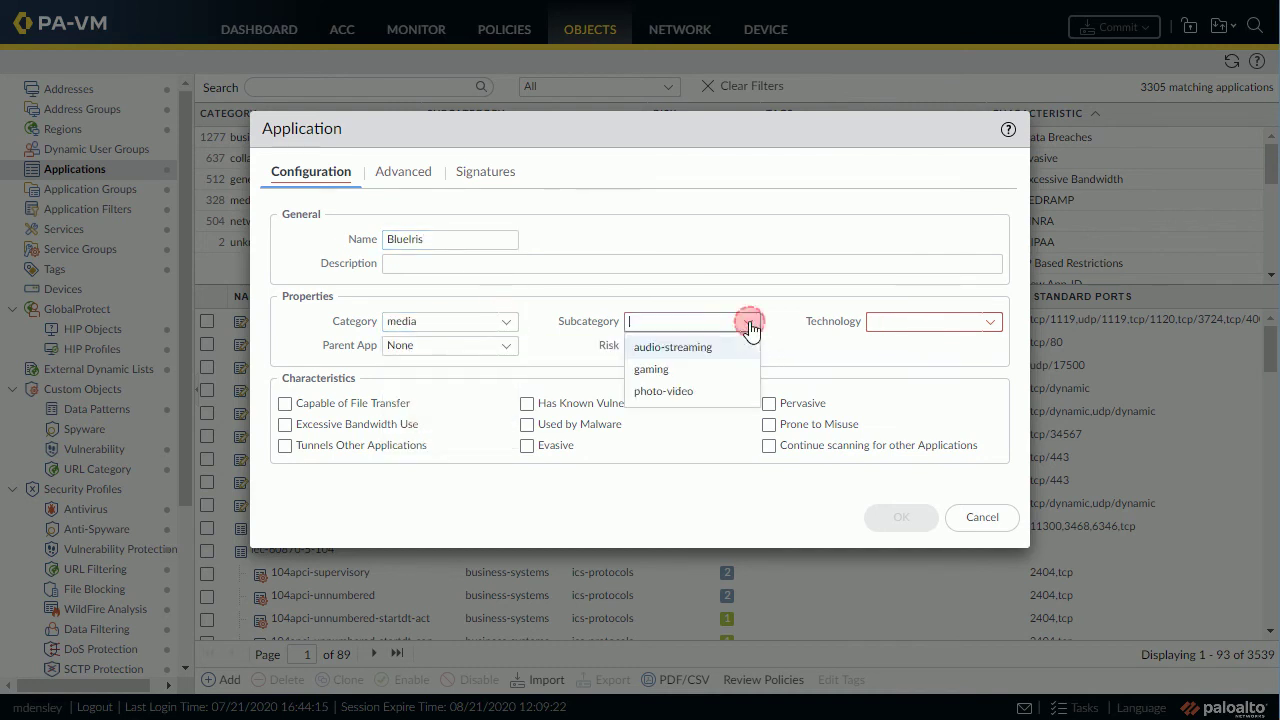
click(688, 392)
click(990, 321)
click(928, 350)
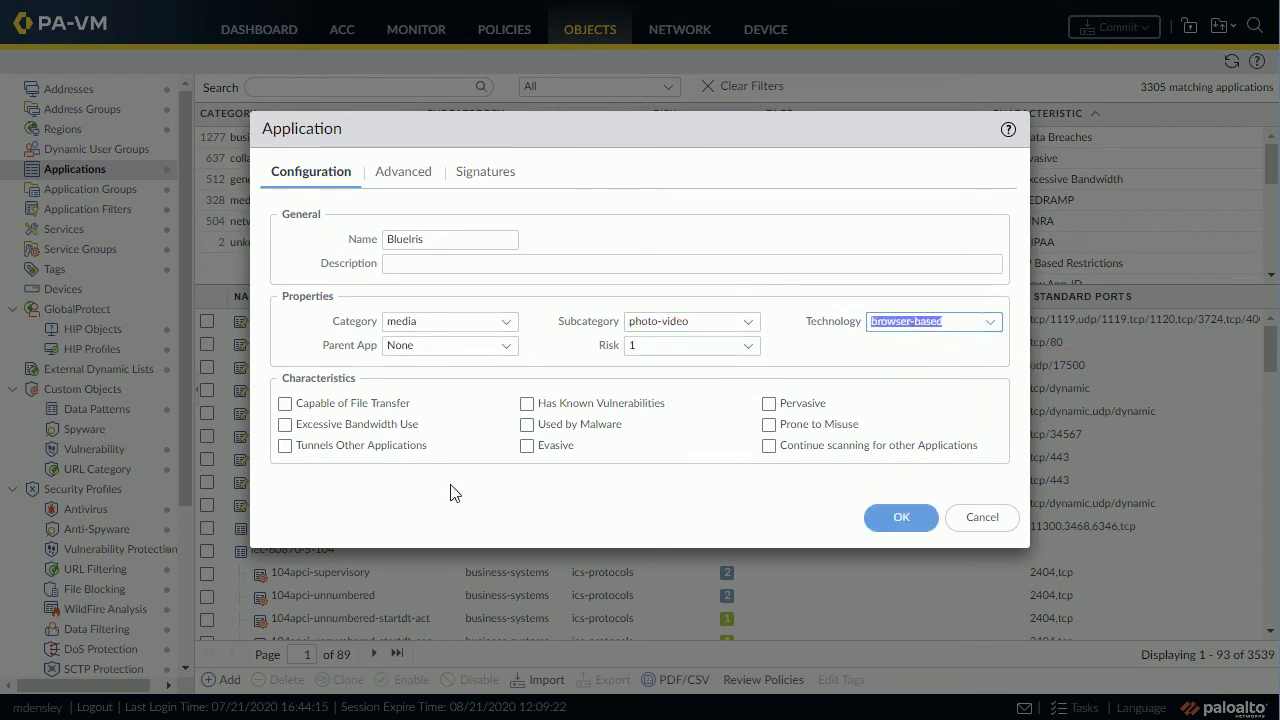
click(406, 426)
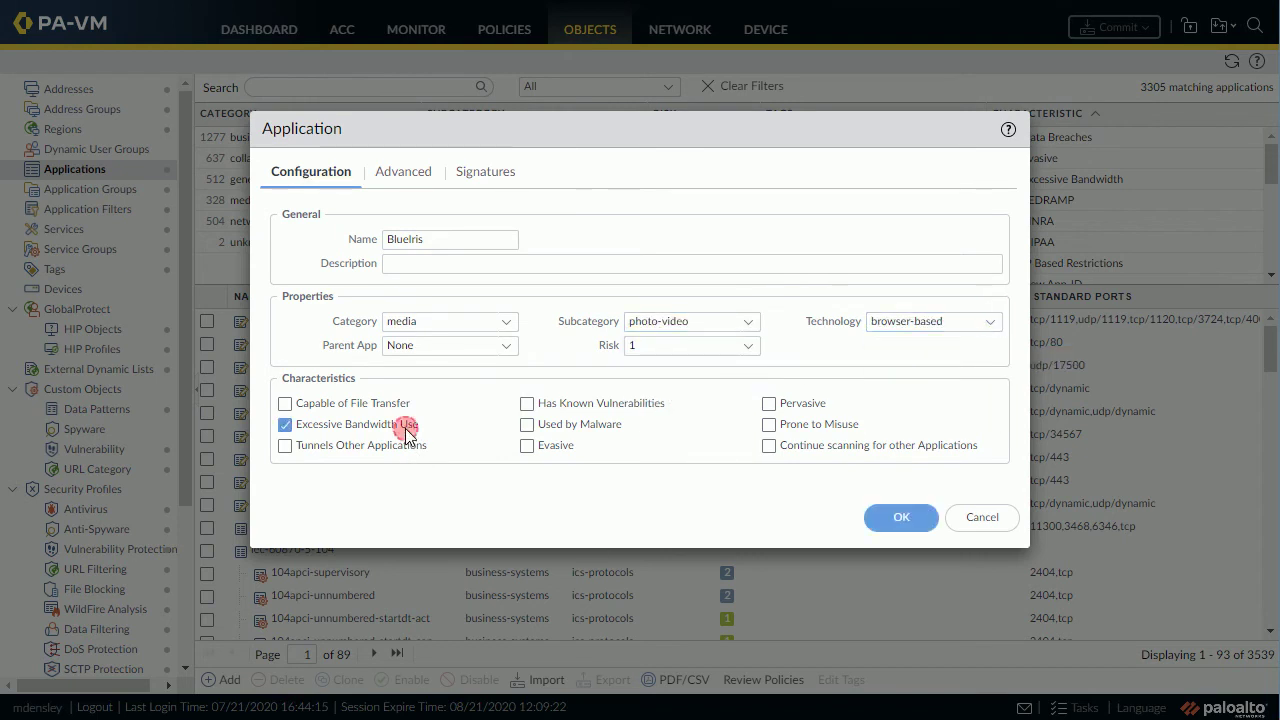
Set the BlueIris application's default port to tcp/80.
click(405, 174)
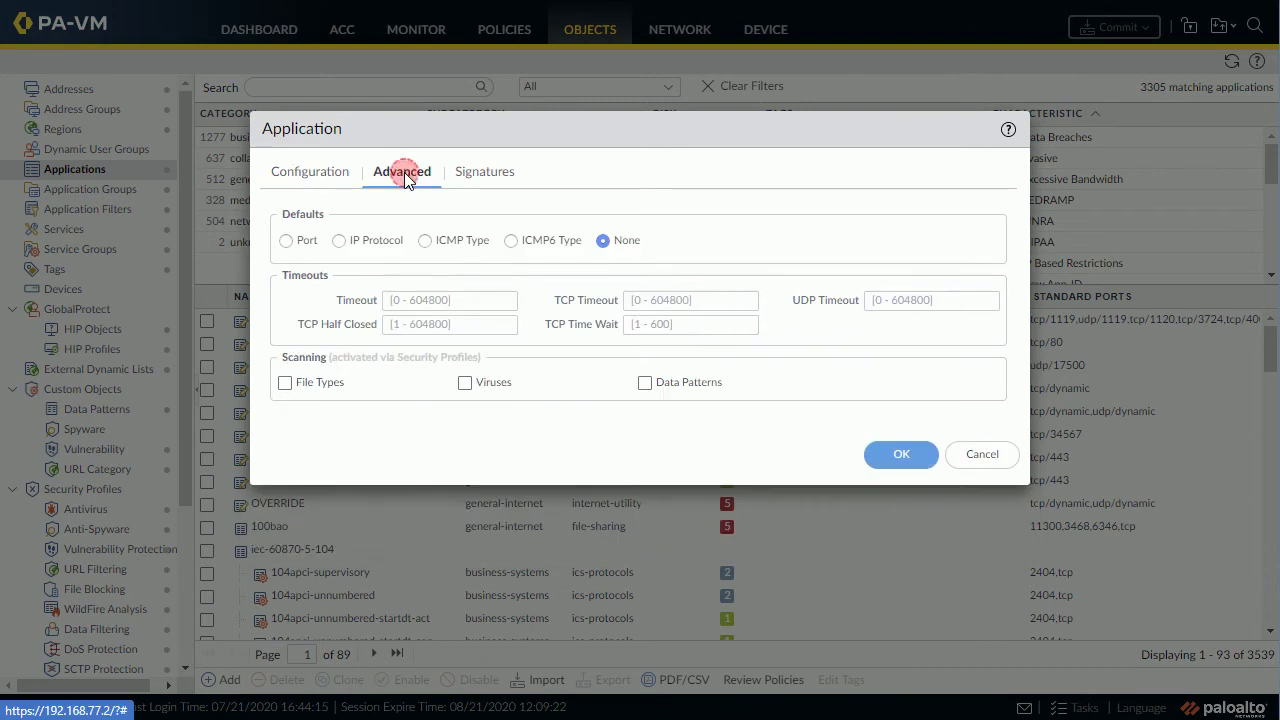
click(296, 242)
click(311, 361)
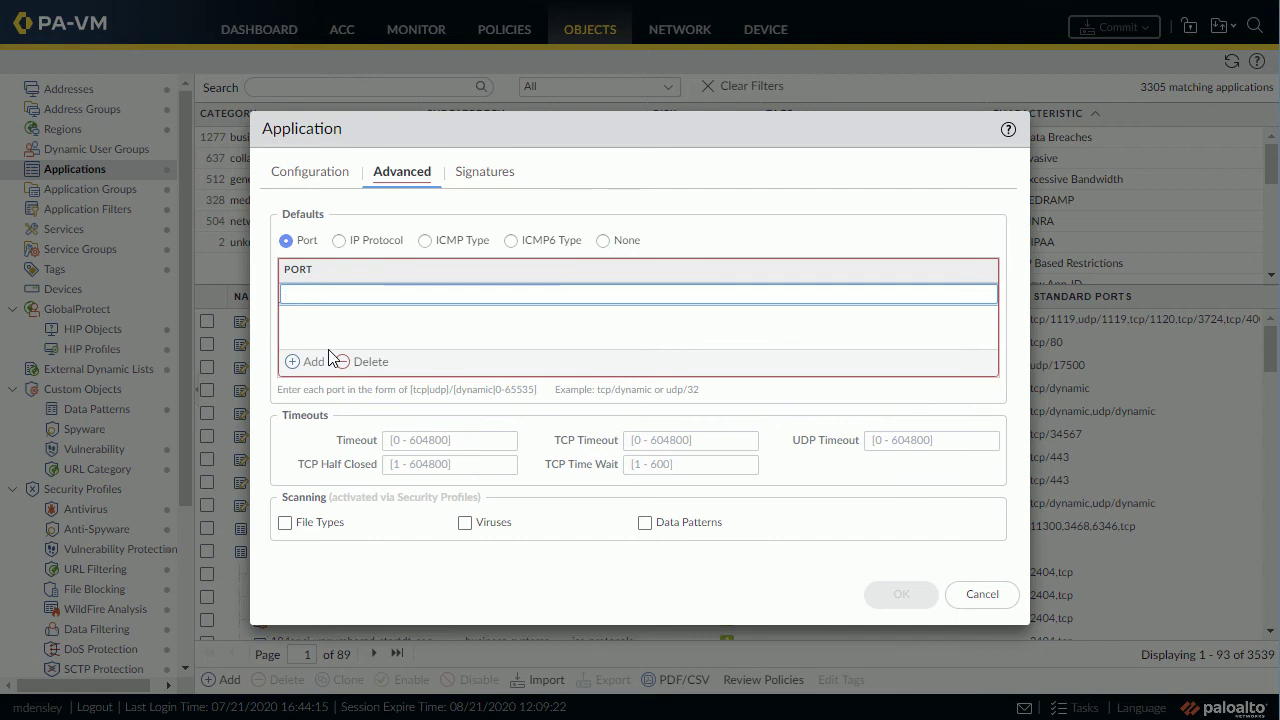
text(cp/80)
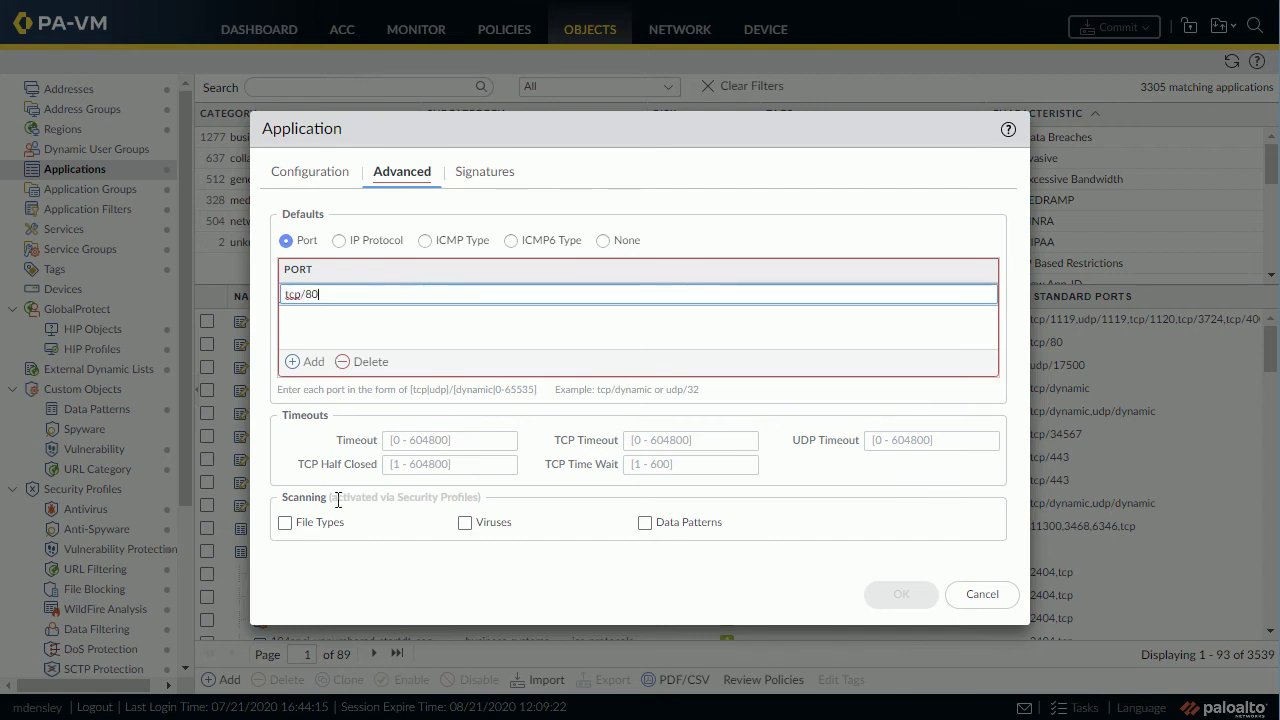
click(346, 563)
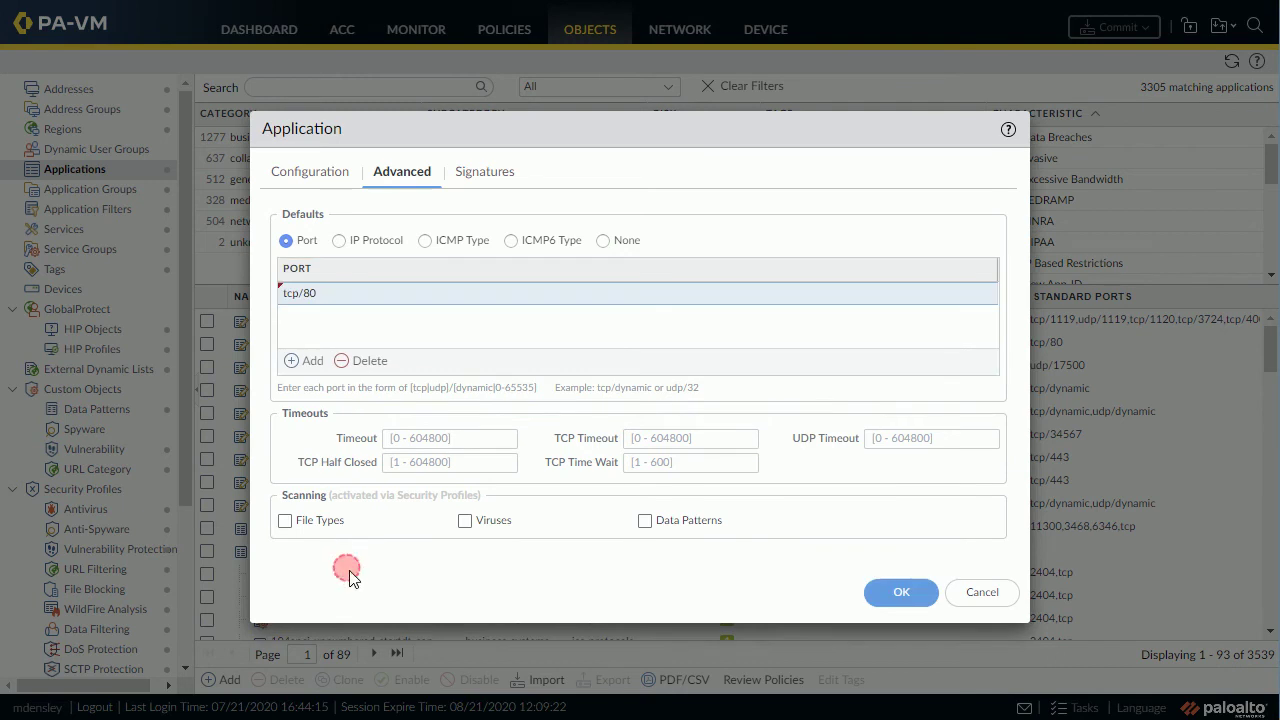
Enable scanning for viruses, data patterns and file types in the application's advanced settings.
click(467, 524)
click(647, 524)
click(315, 522)
Add a signature named BlueIris-sig to the application and set its scope to Session.
click(485, 174)
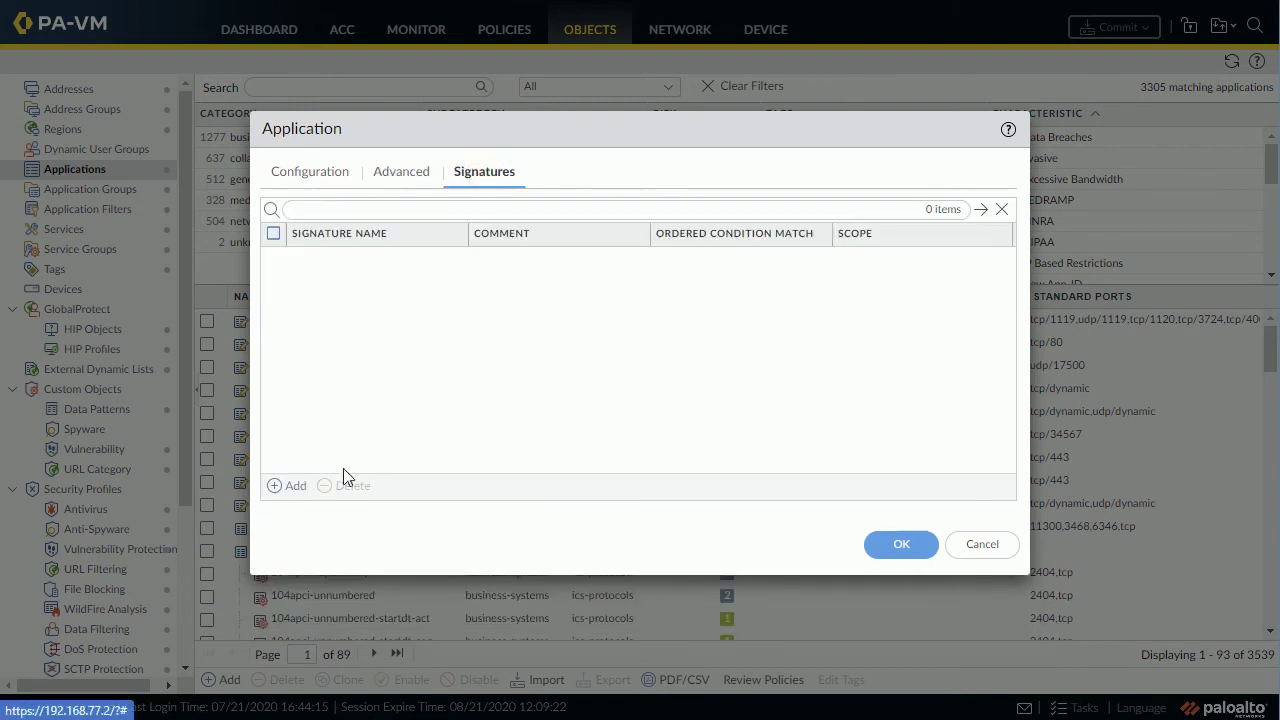
click(292, 487)
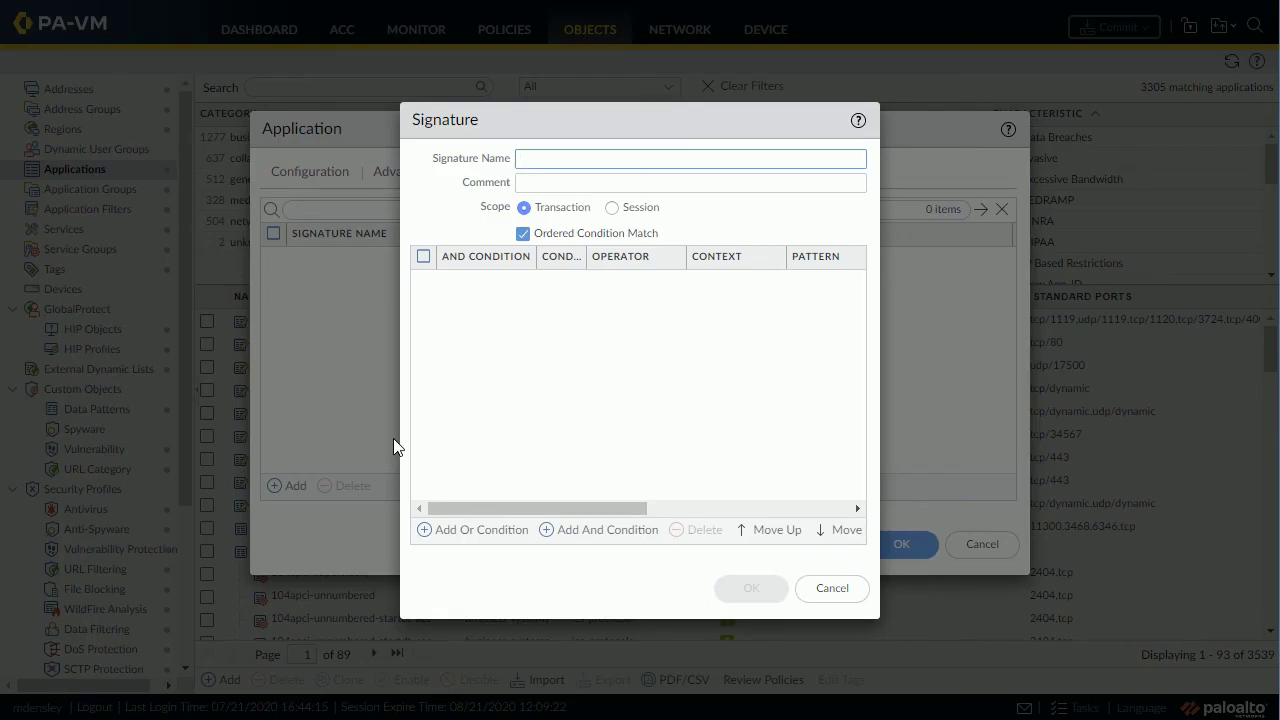
text(BlueIris-sig)
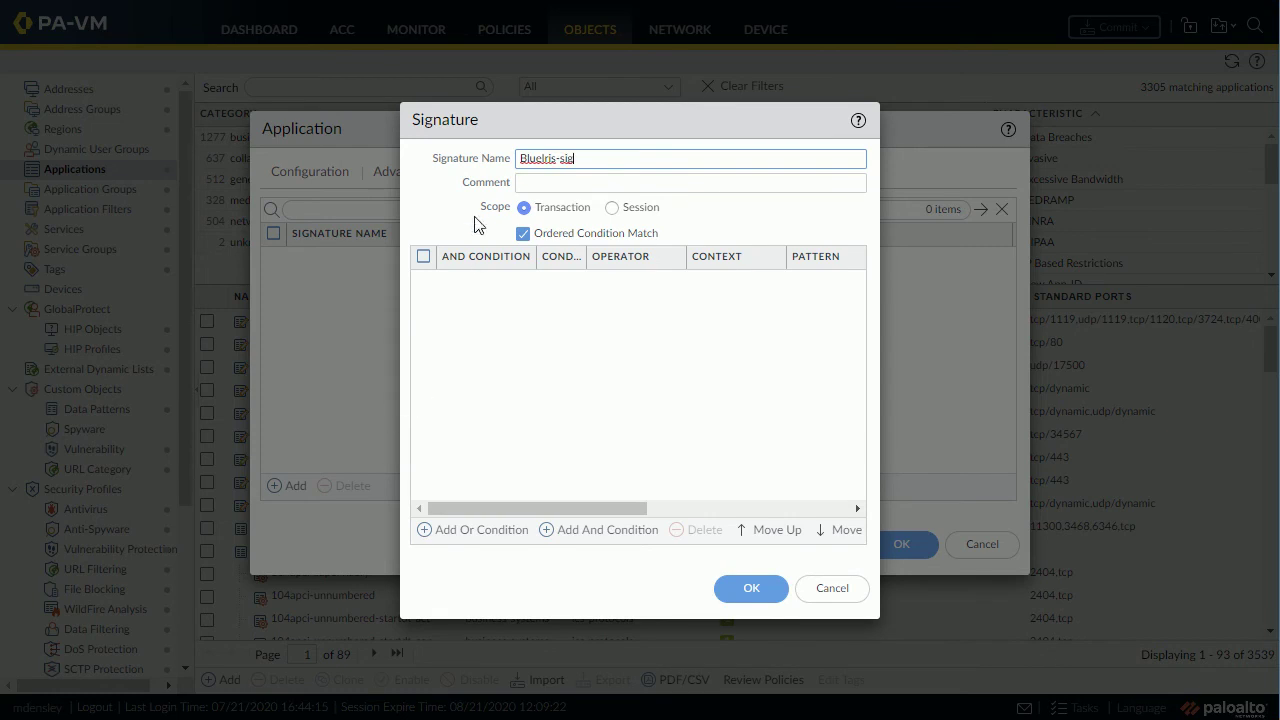
drag(480, 199, 505, 212)
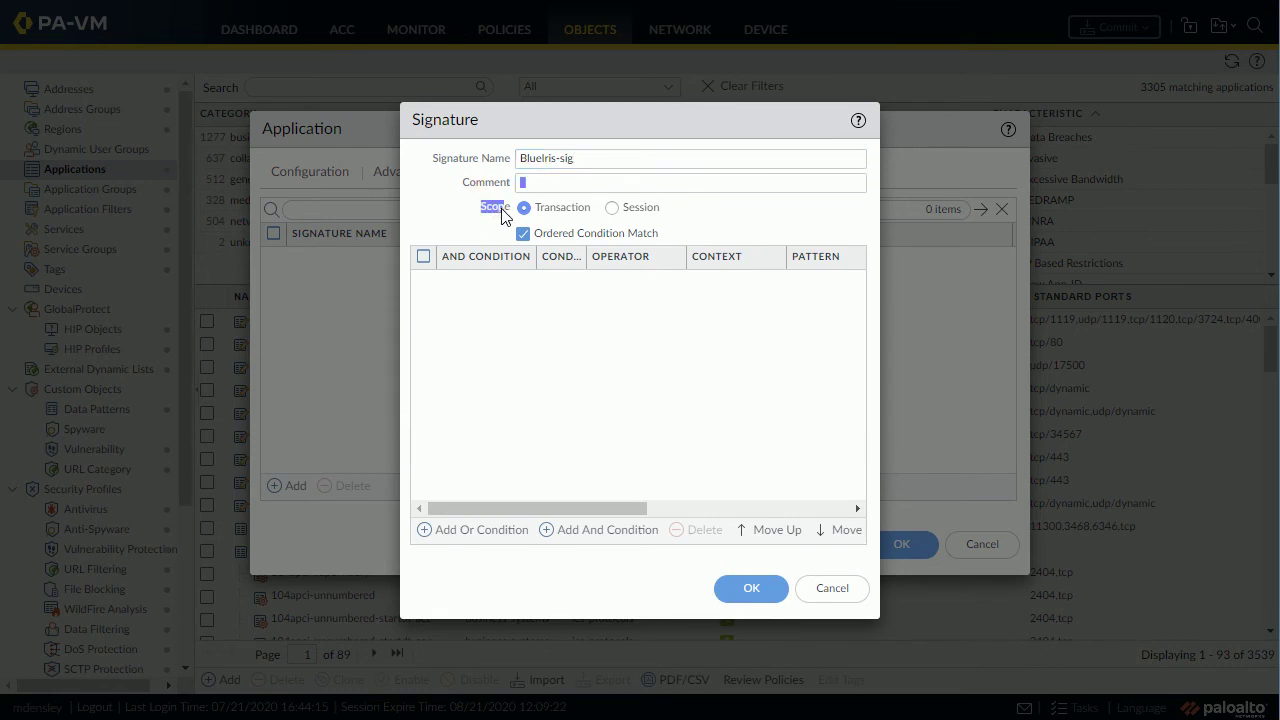
click(609, 212)
Add an And condition to the signature with the Pattern Match operator and the http-rsp-headers context.
click(561, 535)
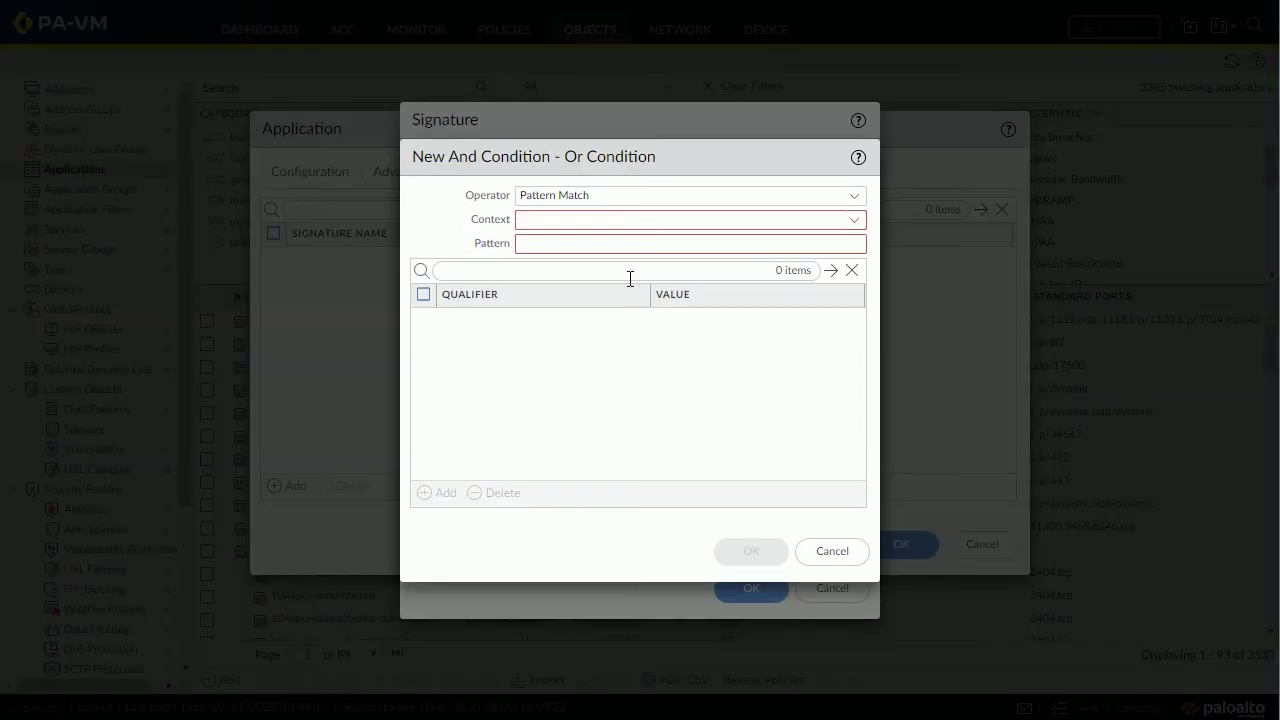
click(854, 197)
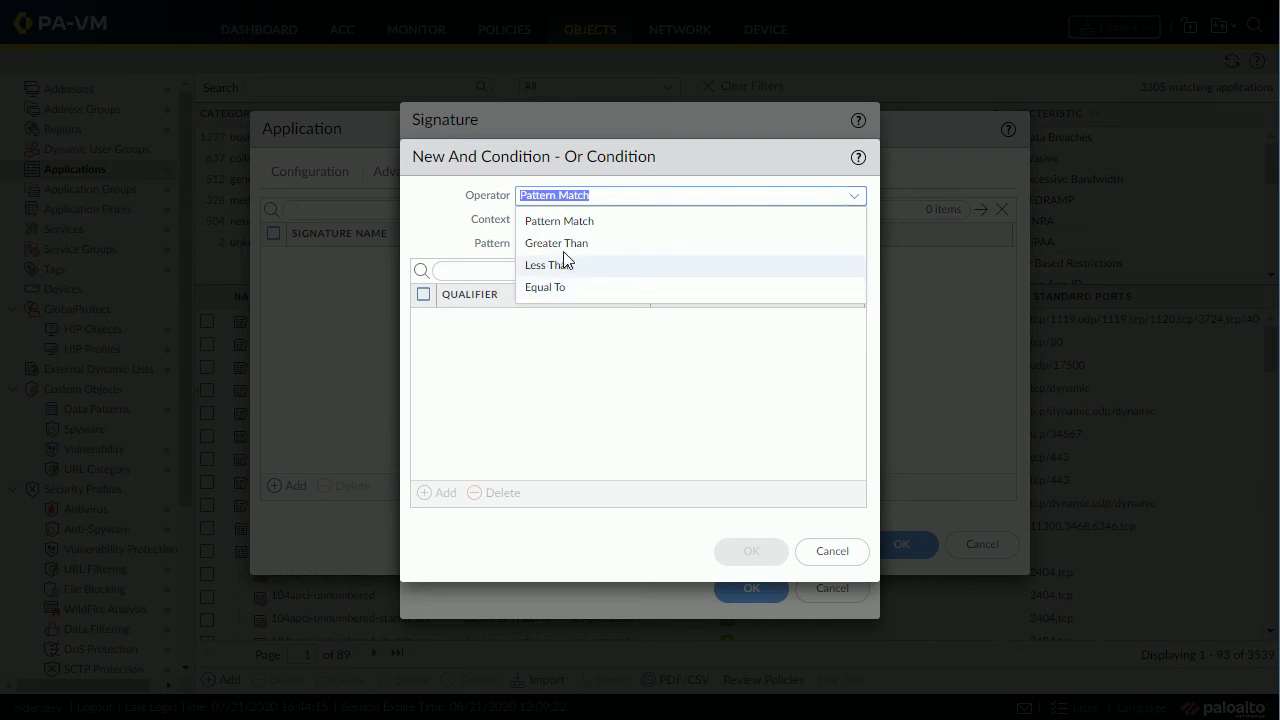
click(429, 210)
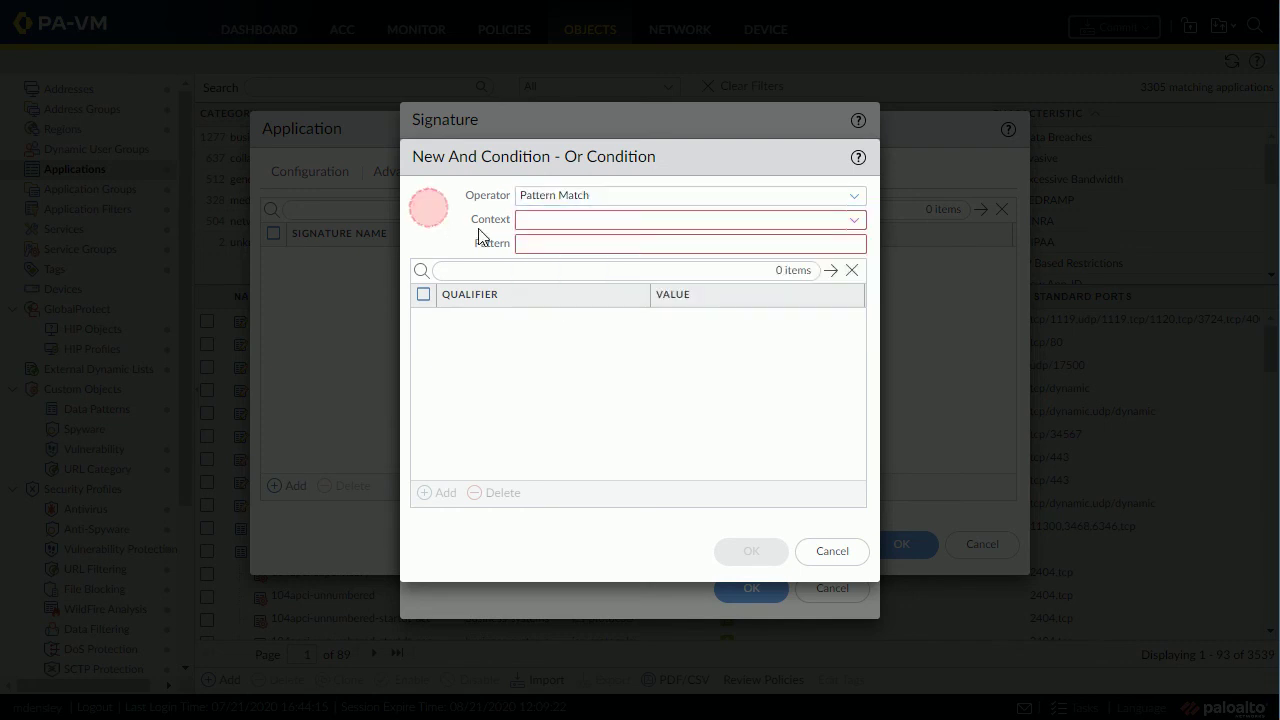
click(591, 218)
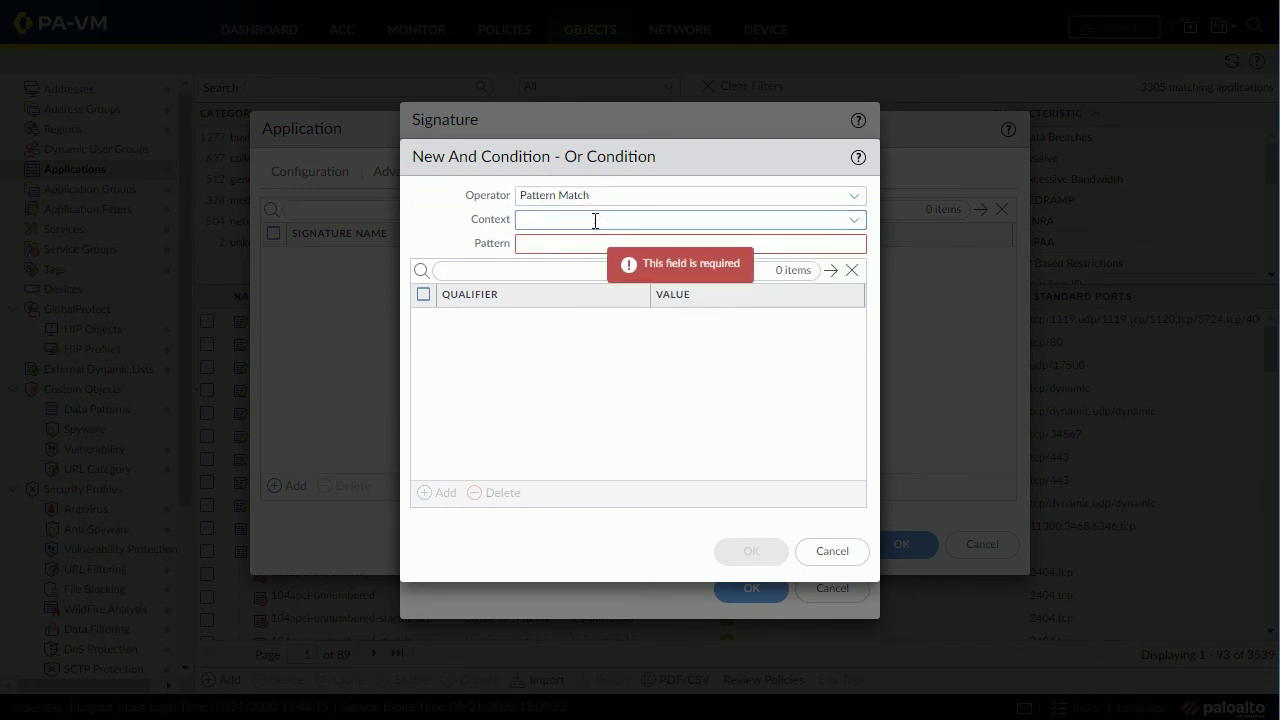
click(855, 222)
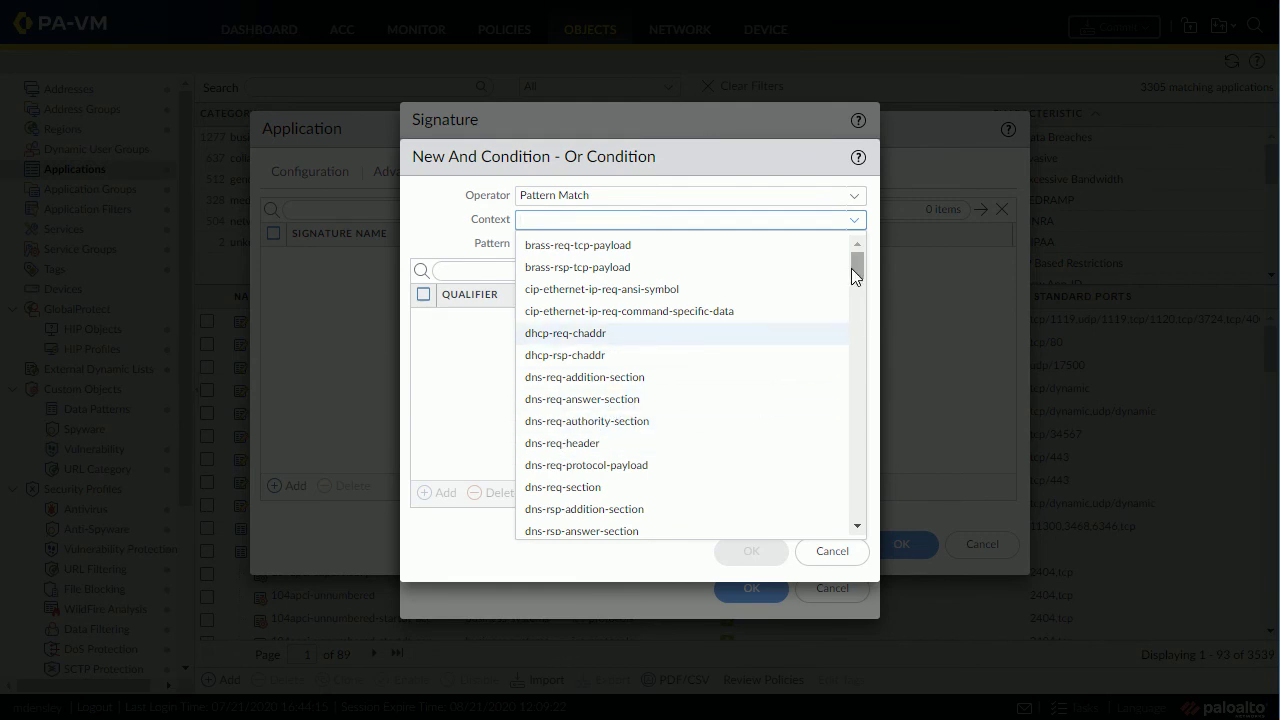
drag(857, 275, 845, 348)
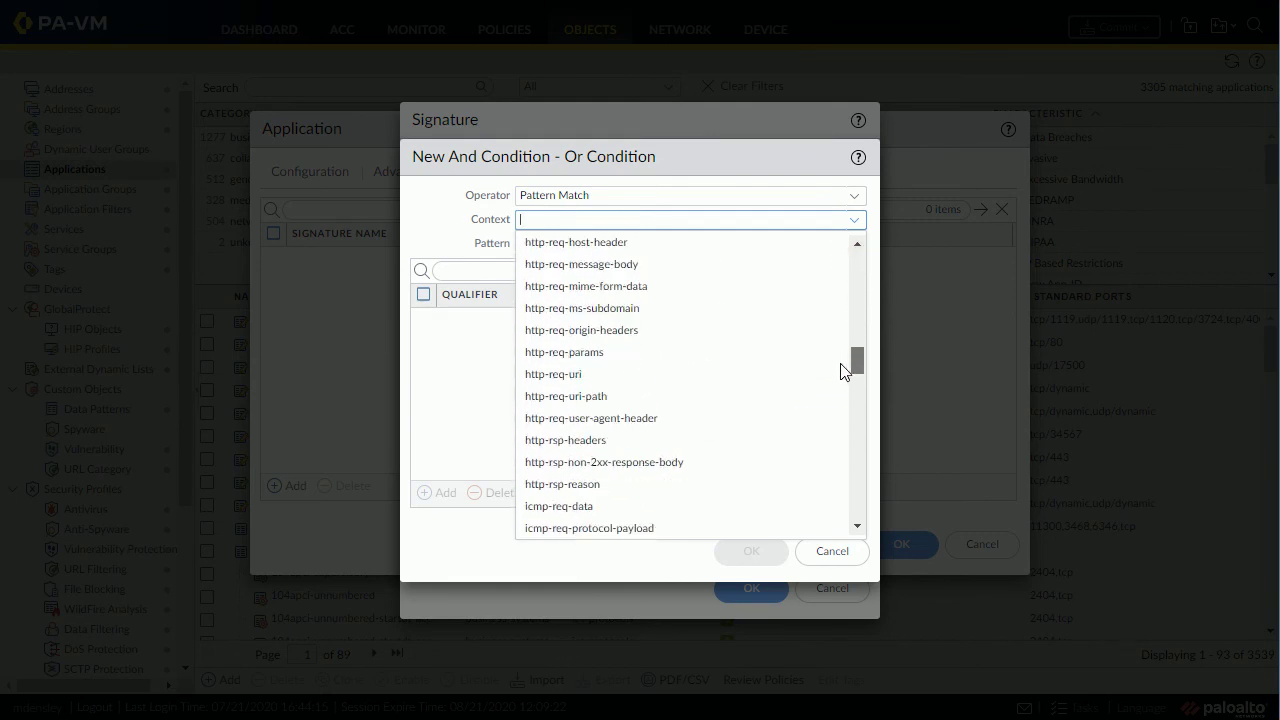
scroll(840, 372, up, 1)
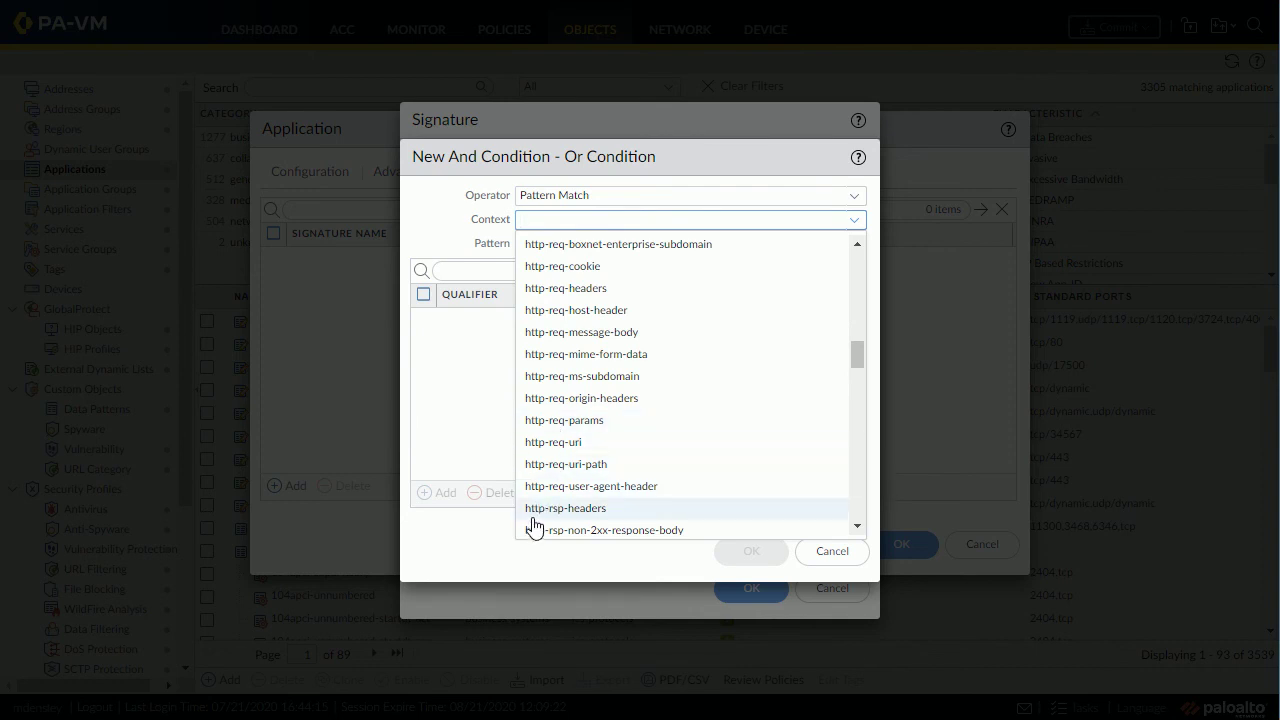
click(597, 512)
Set the condition's pattern to BlueServer and save the condition, the signature and the application.
click(594, 244)
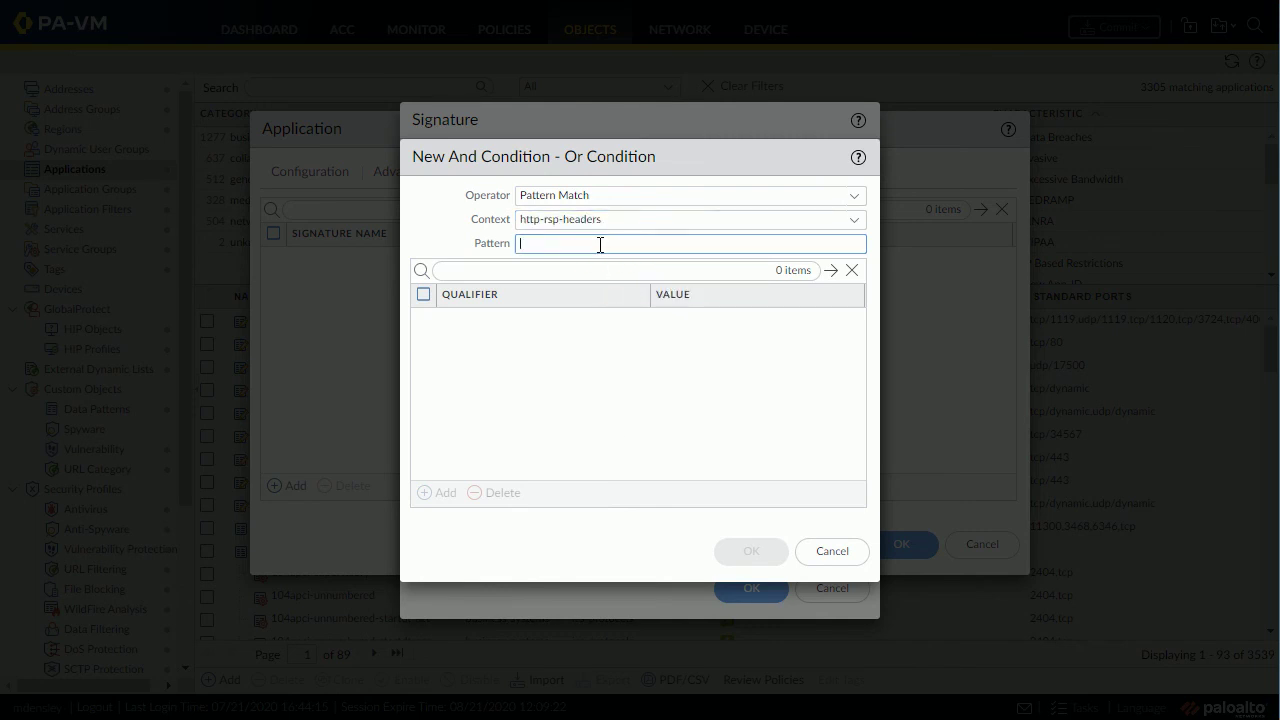
text(BlueServer)
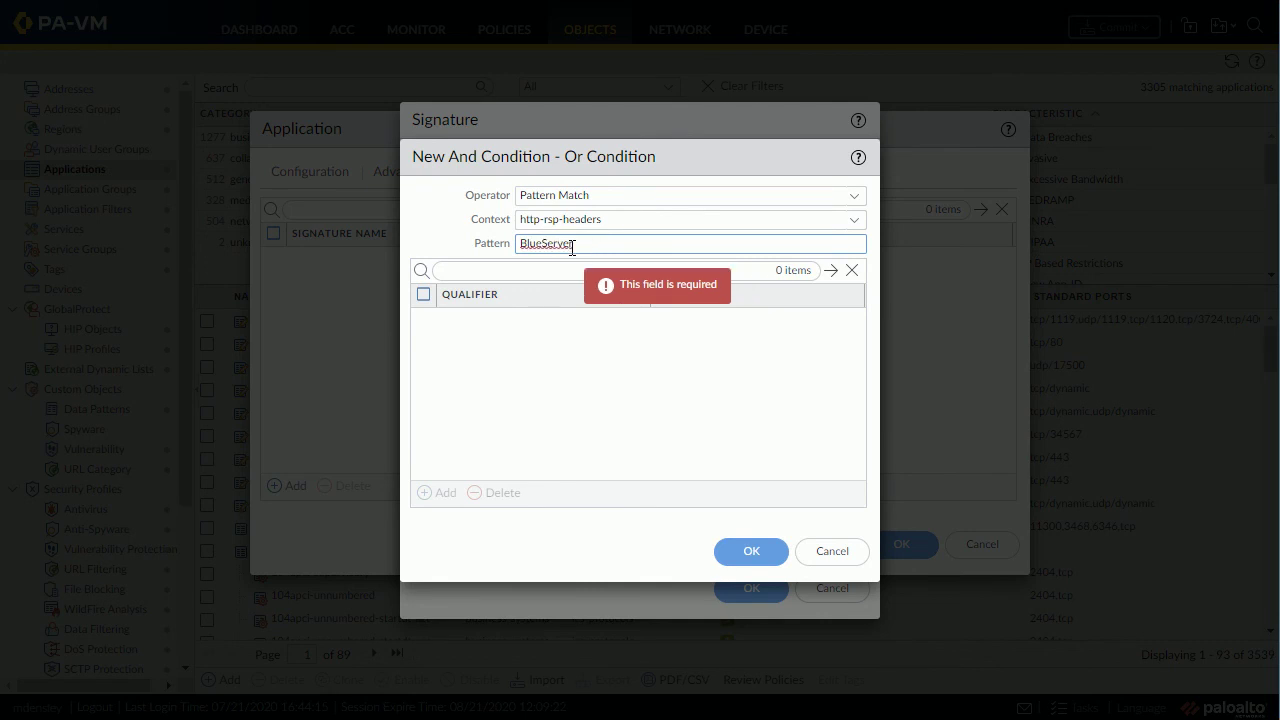
click(601, 346)
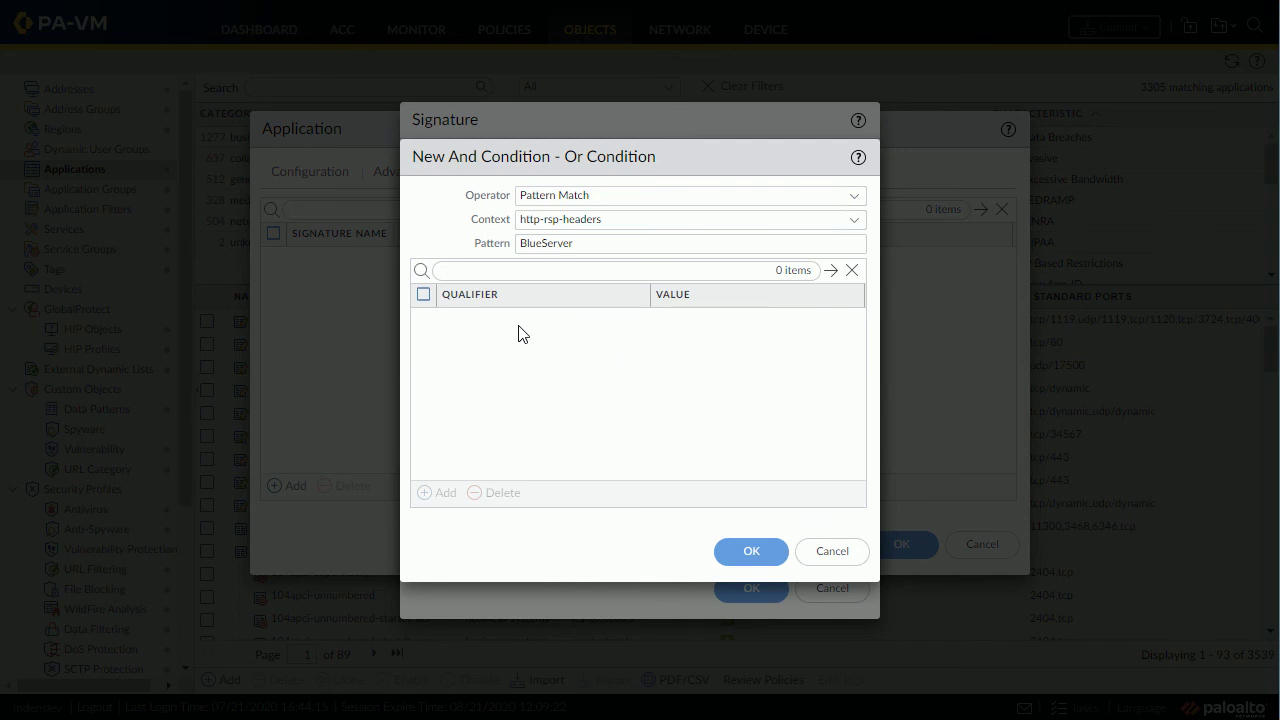
click(757, 555)
click(759, 592)
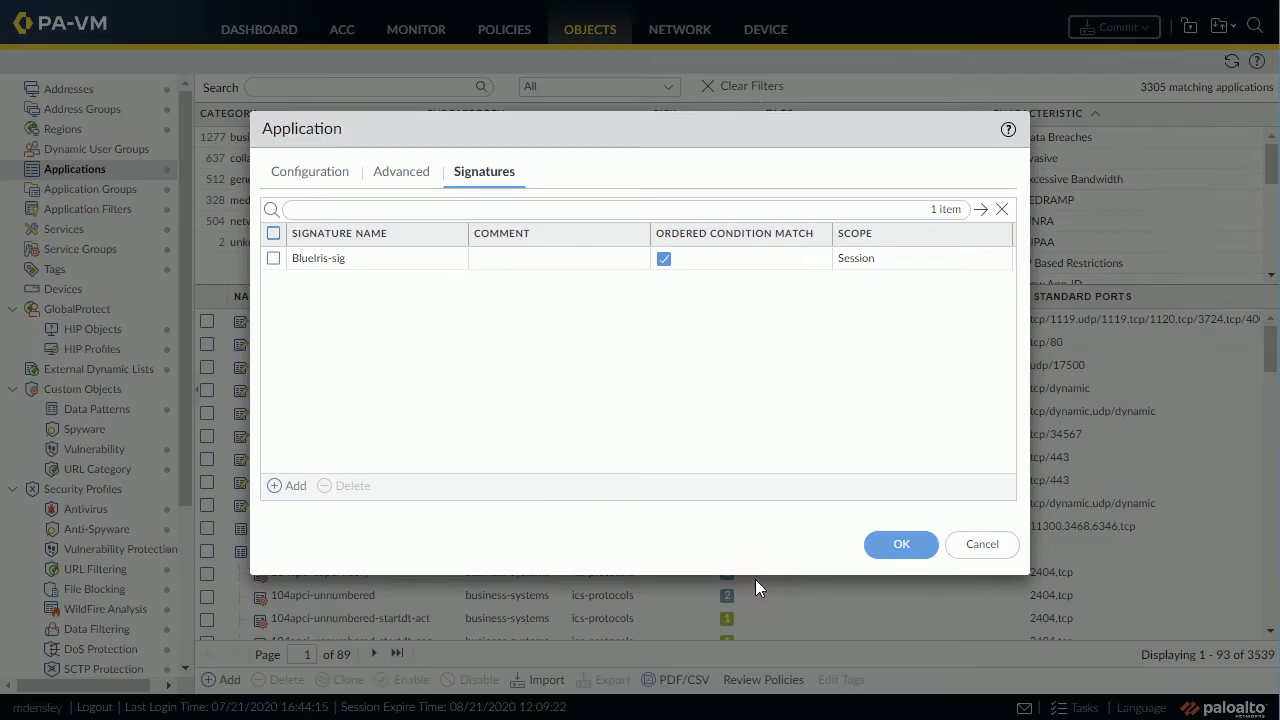
click(885, 556)
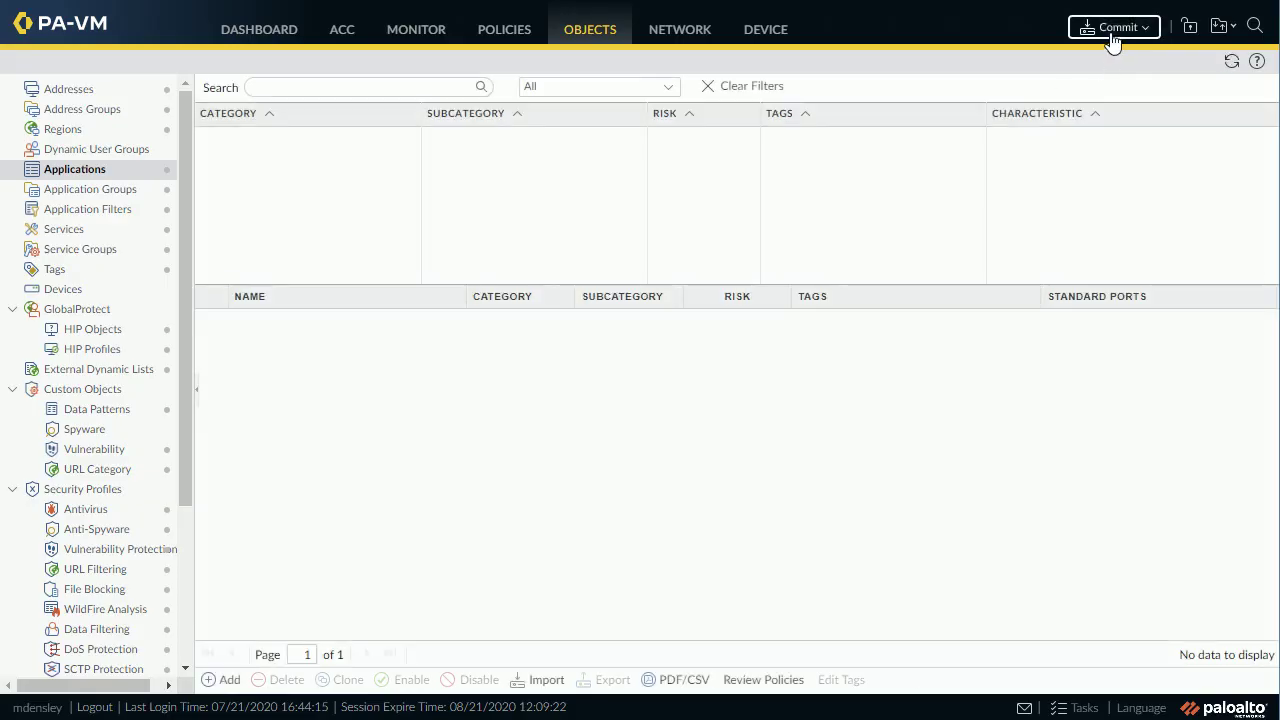
Commit all changes to the firewall and dismiss the commit status window.
click(1111, 30)
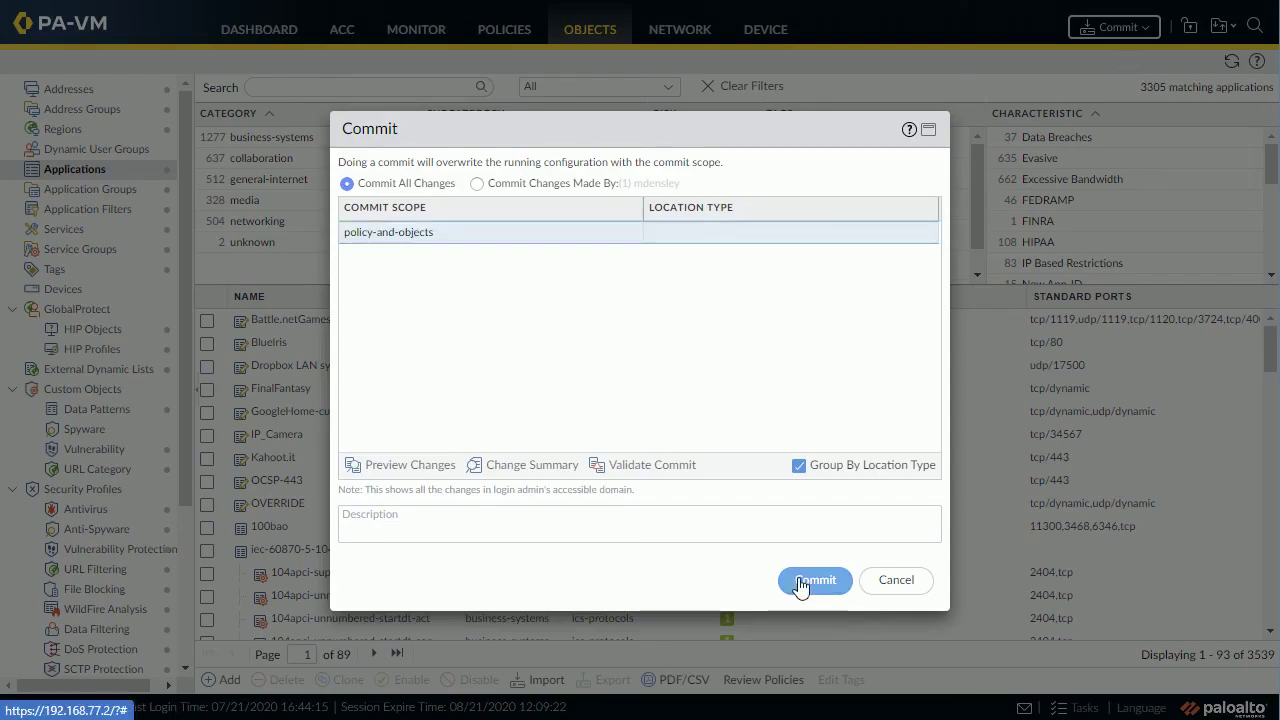
click(805, 582)
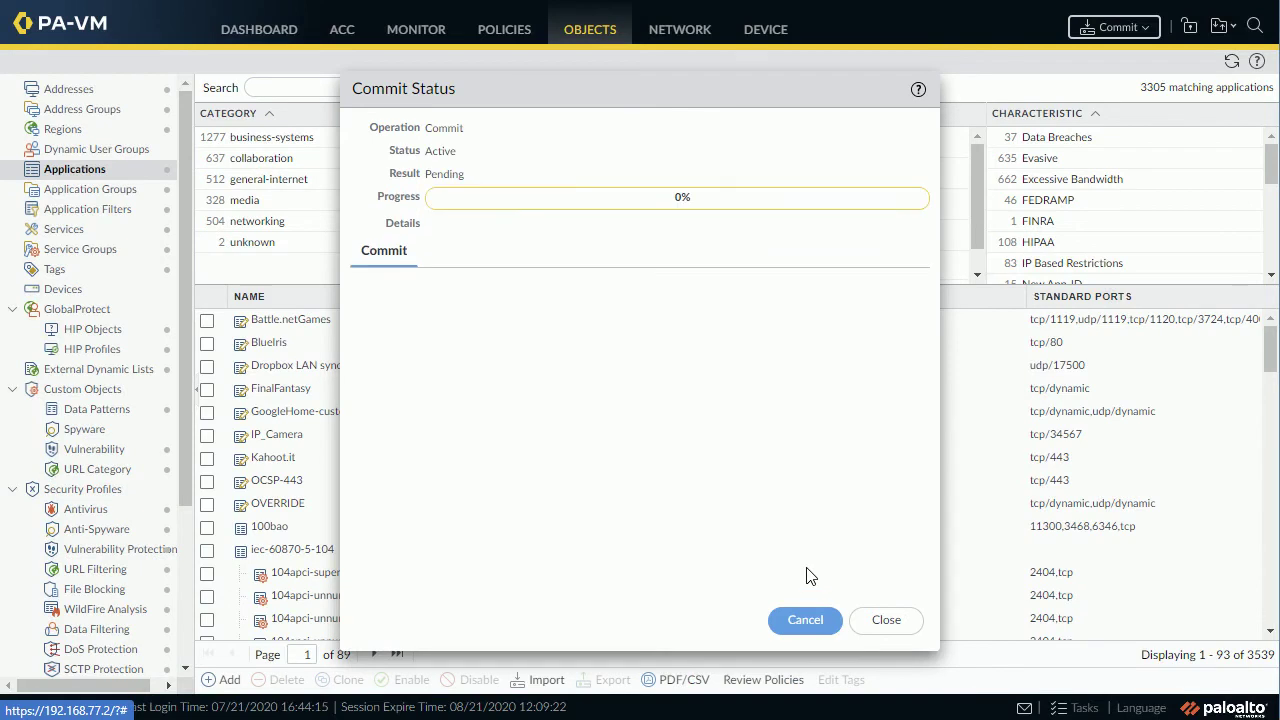
click(885, 620)
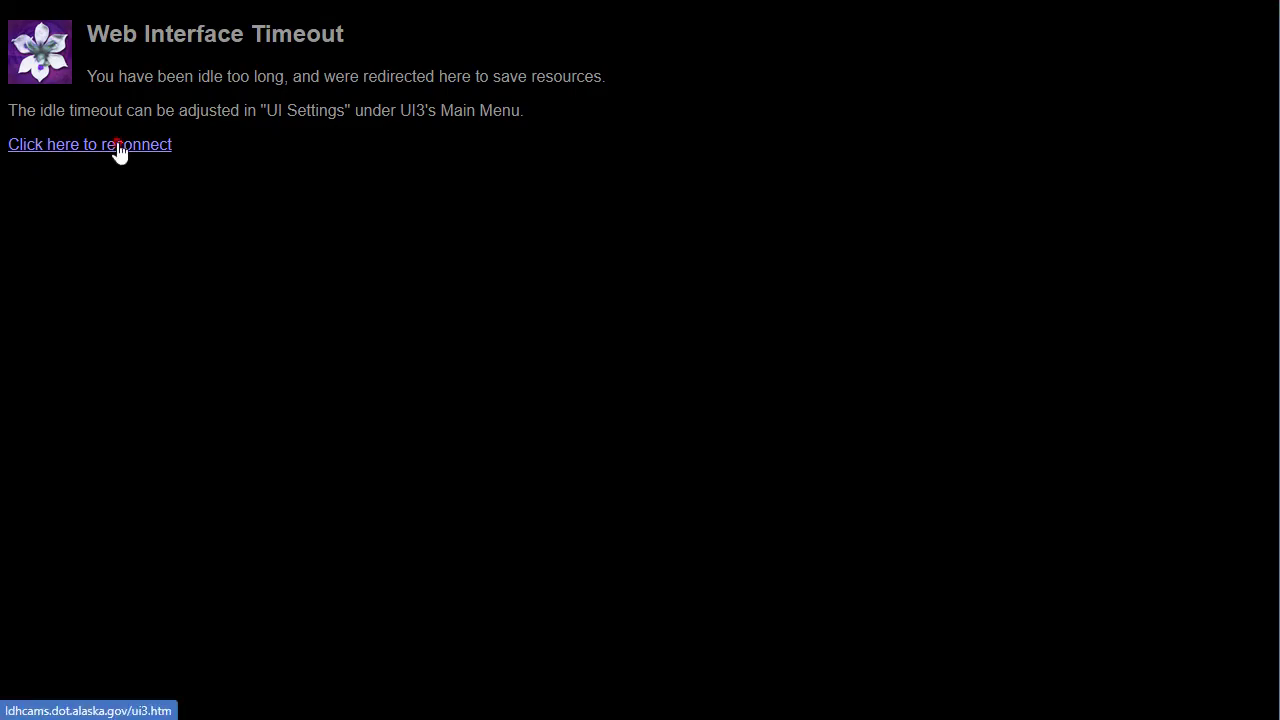
Reconnect to the timed-out camera web interface to generate traffic and open the firewall's traffic log.
click(117, 143)
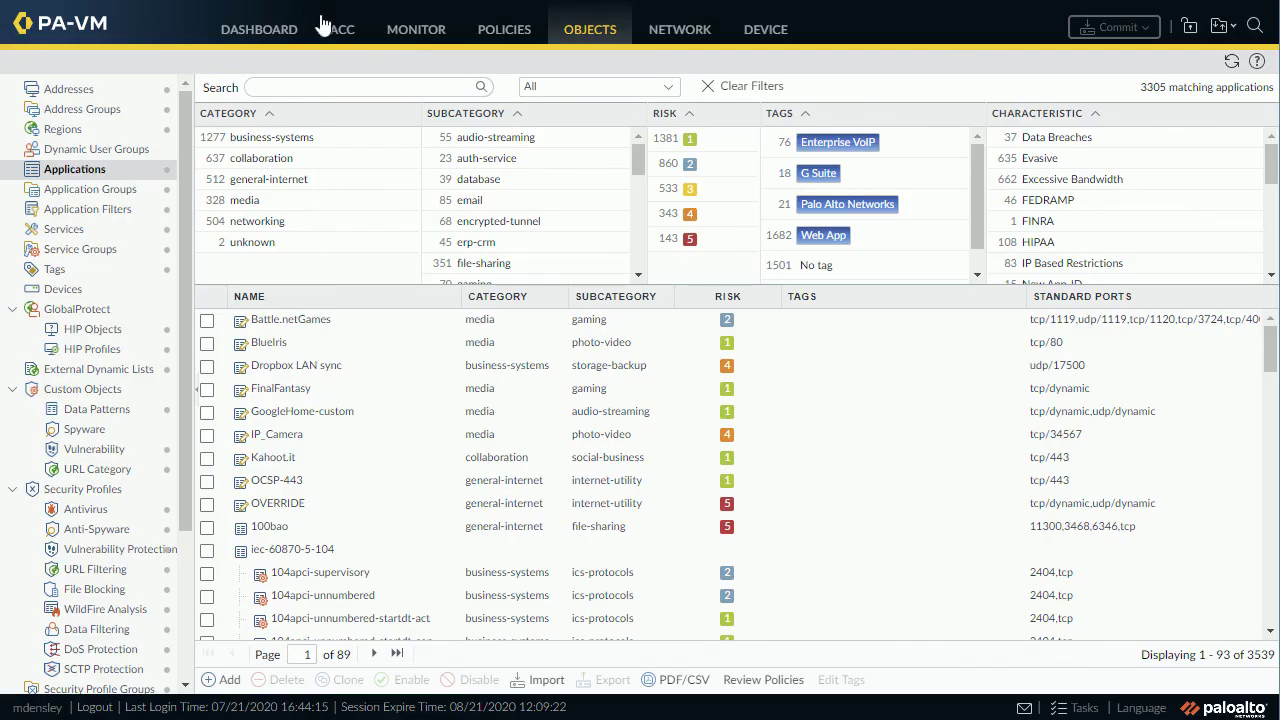
click(412, 32)
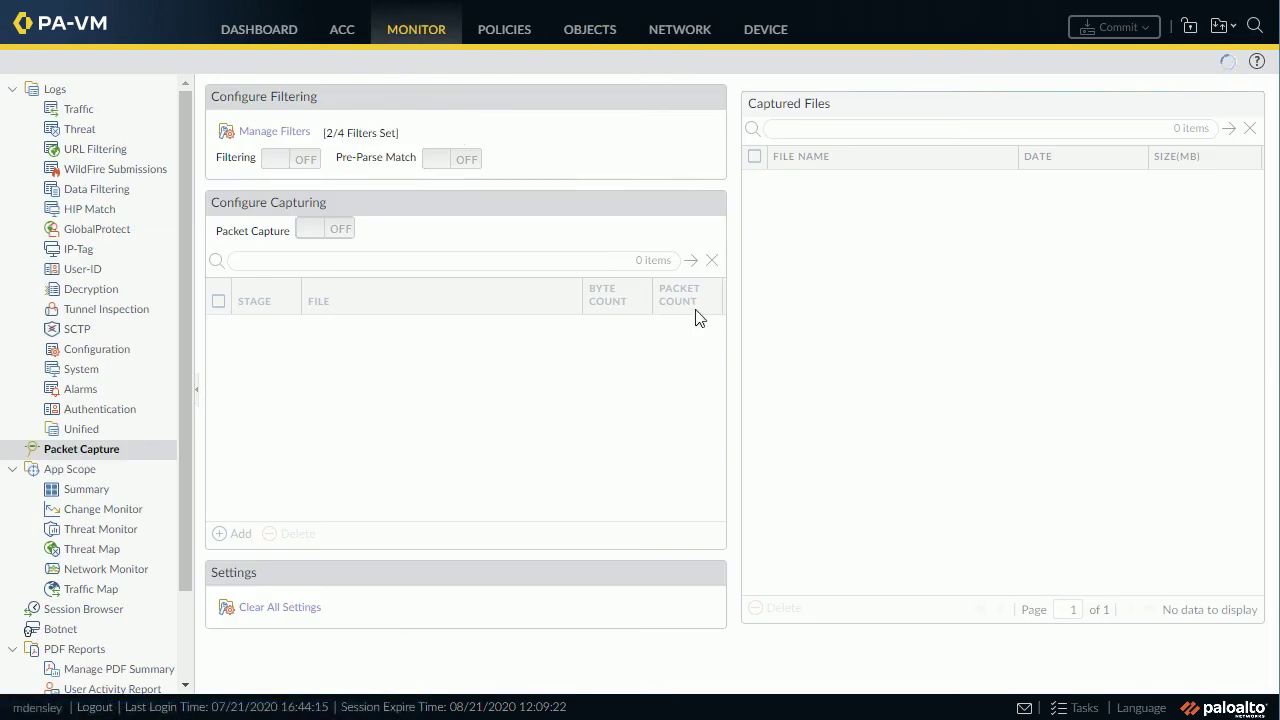
click(90, 110)
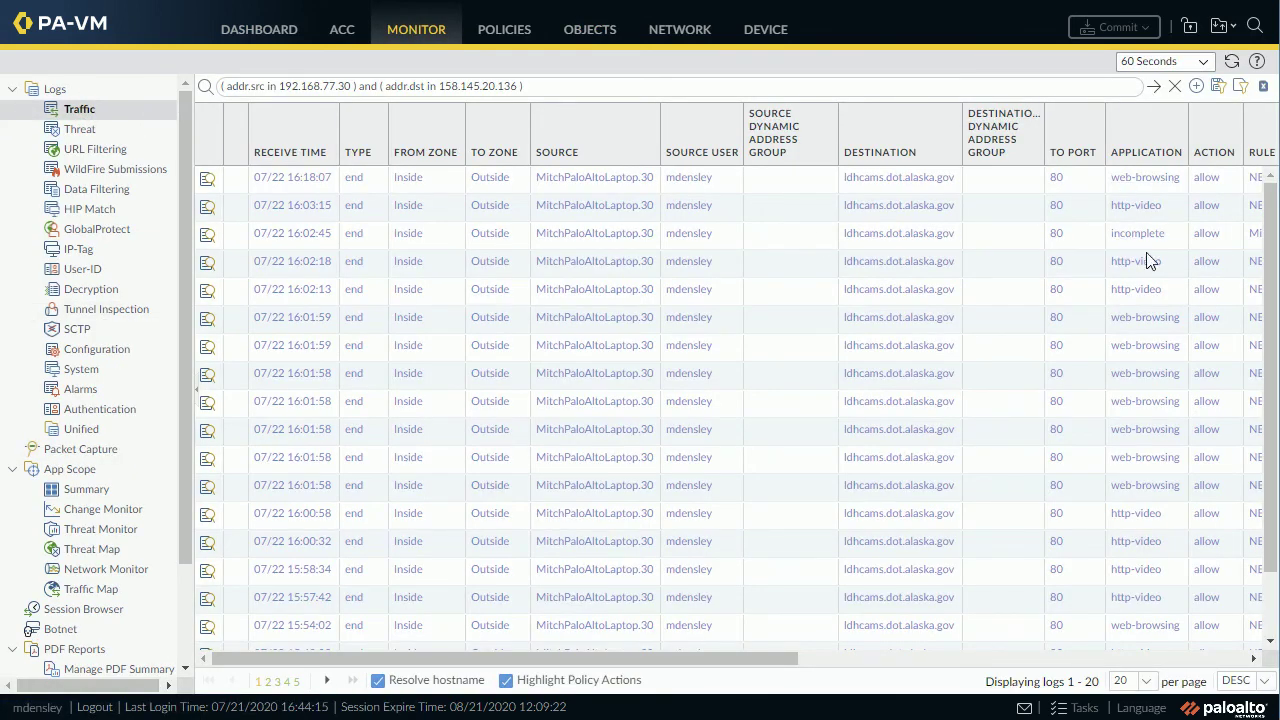
Clear the existing filter in the session browser and filter the active sessions to application eq 'BlueIris'.
click(82, 609)
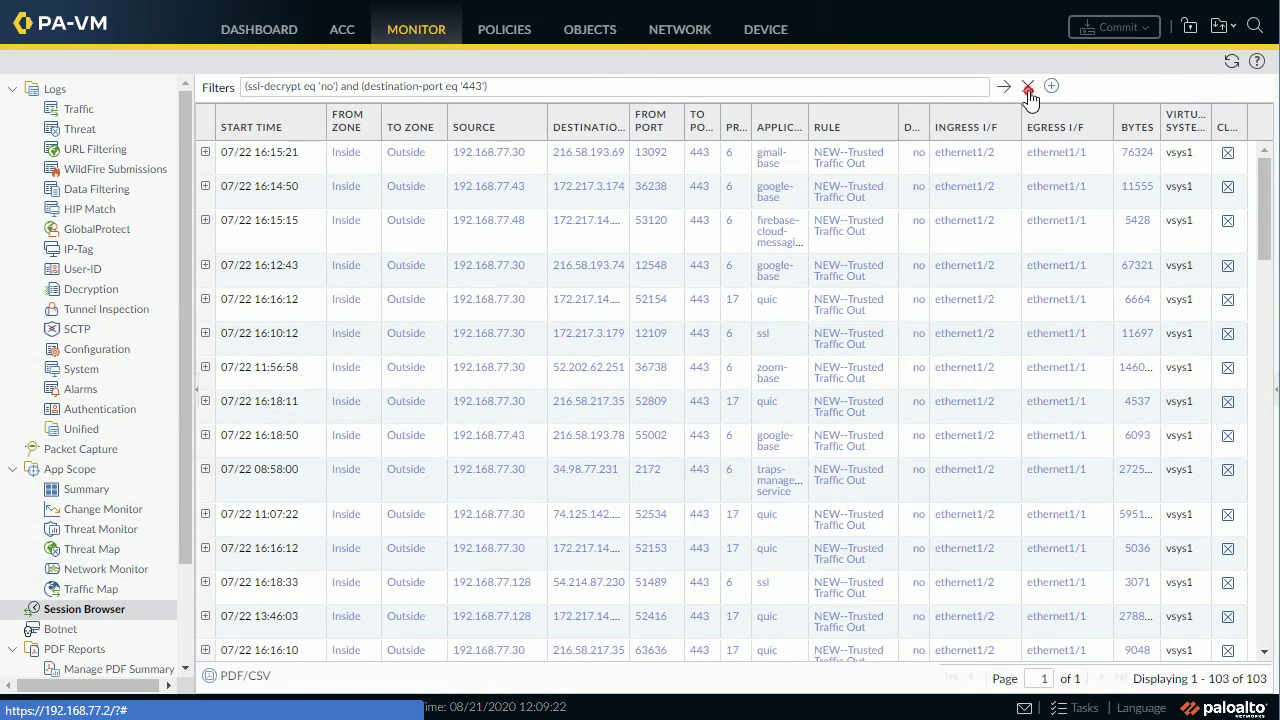
click(1028, 90)
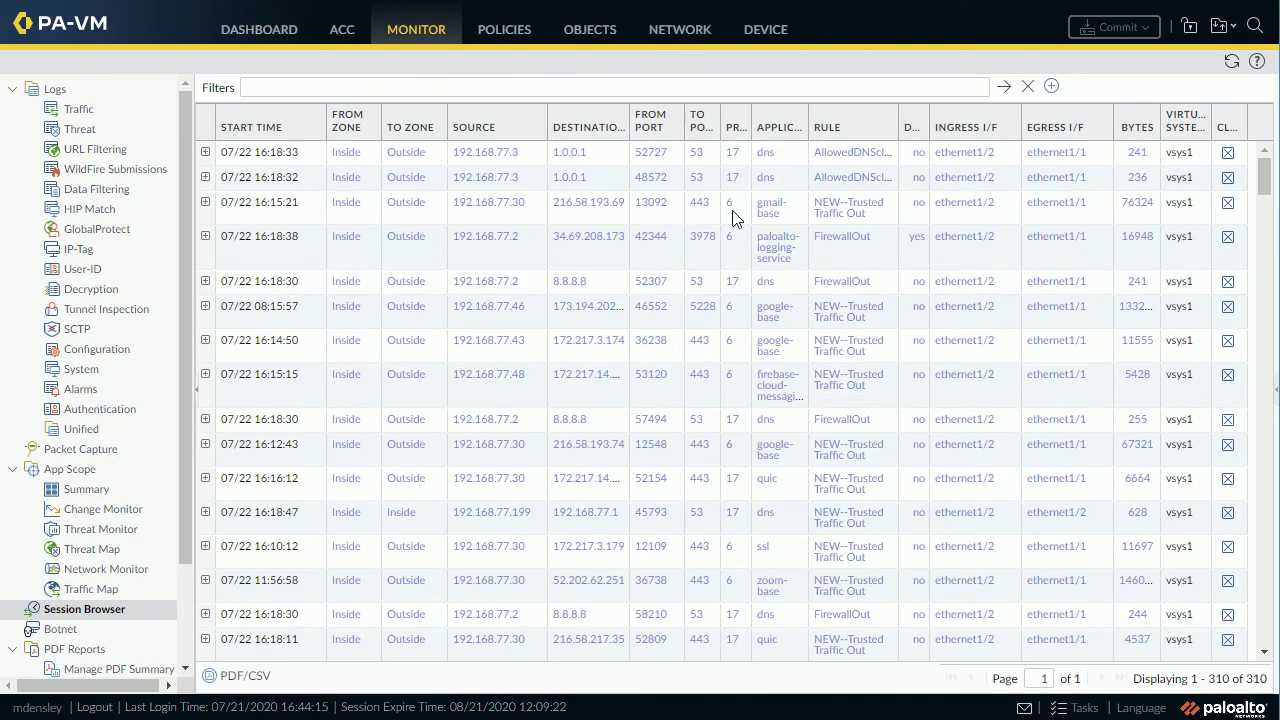
scroll(786, 580, down, 5)
scroll(786, 584, down, 3)
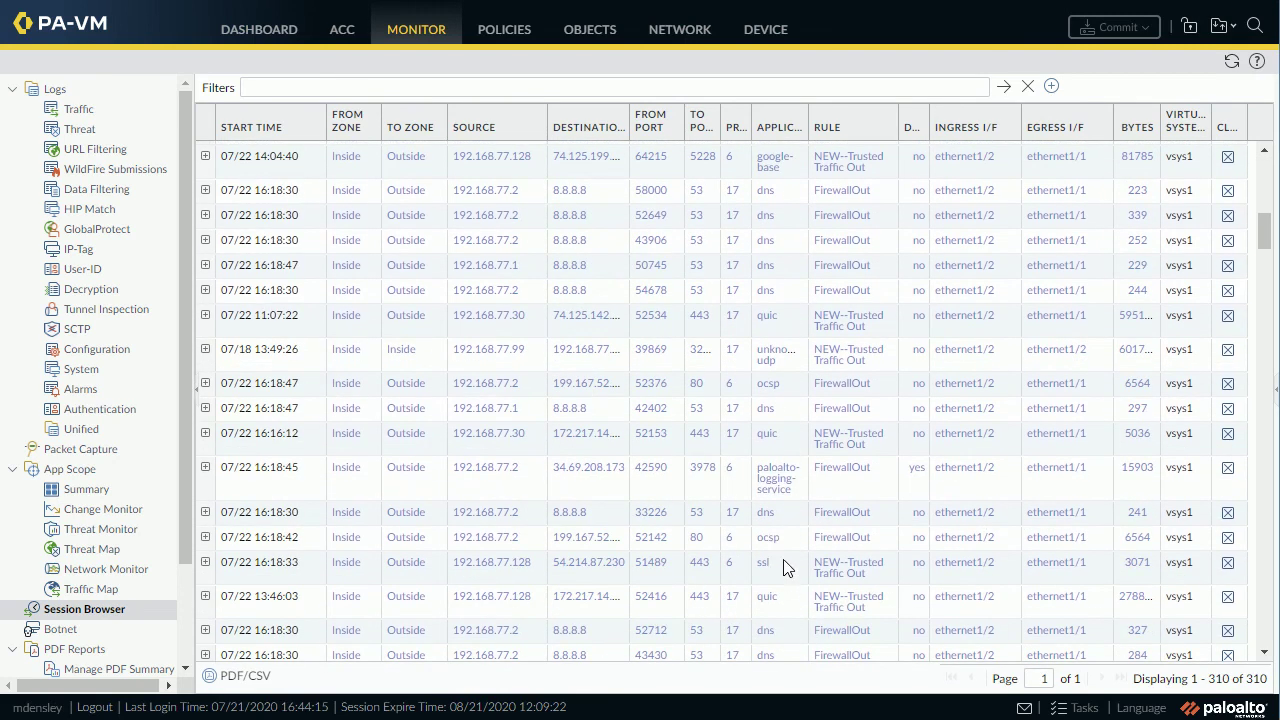
click(764, 440)
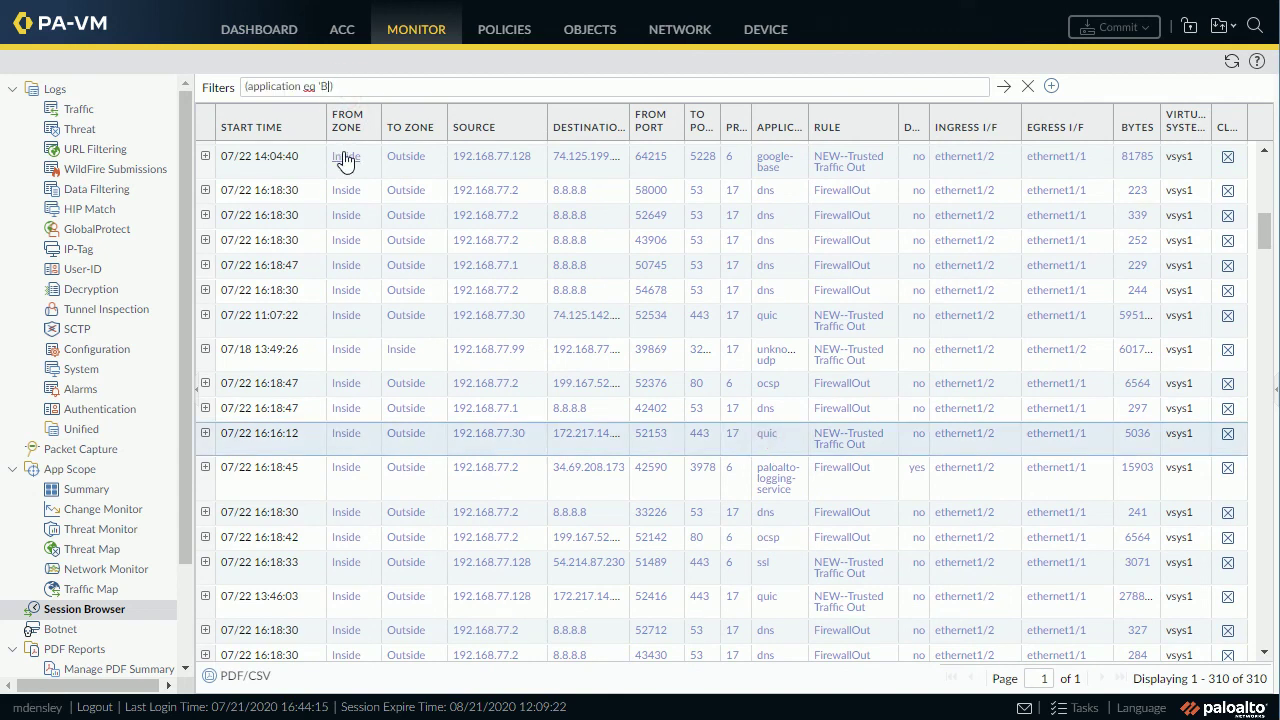
key(Return)
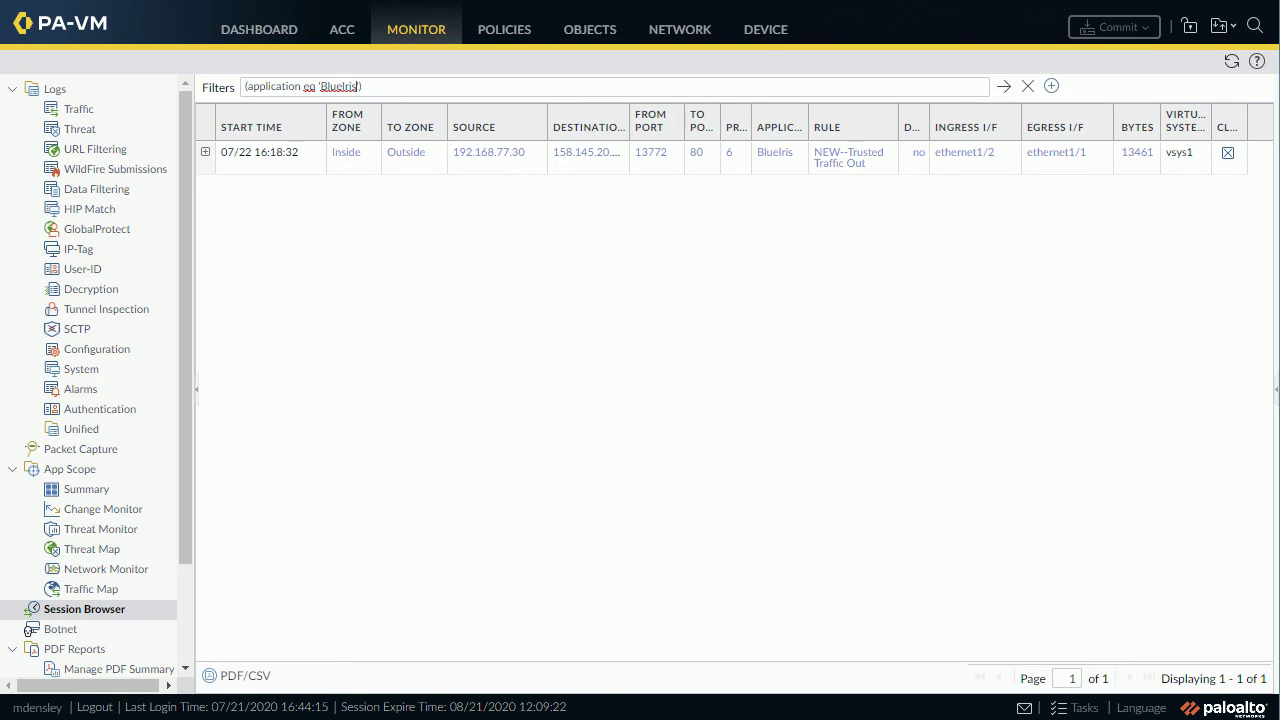
Return to the firewall's traffic log and refresh it to check the application identified for the camera traffic.
click(86, 114)
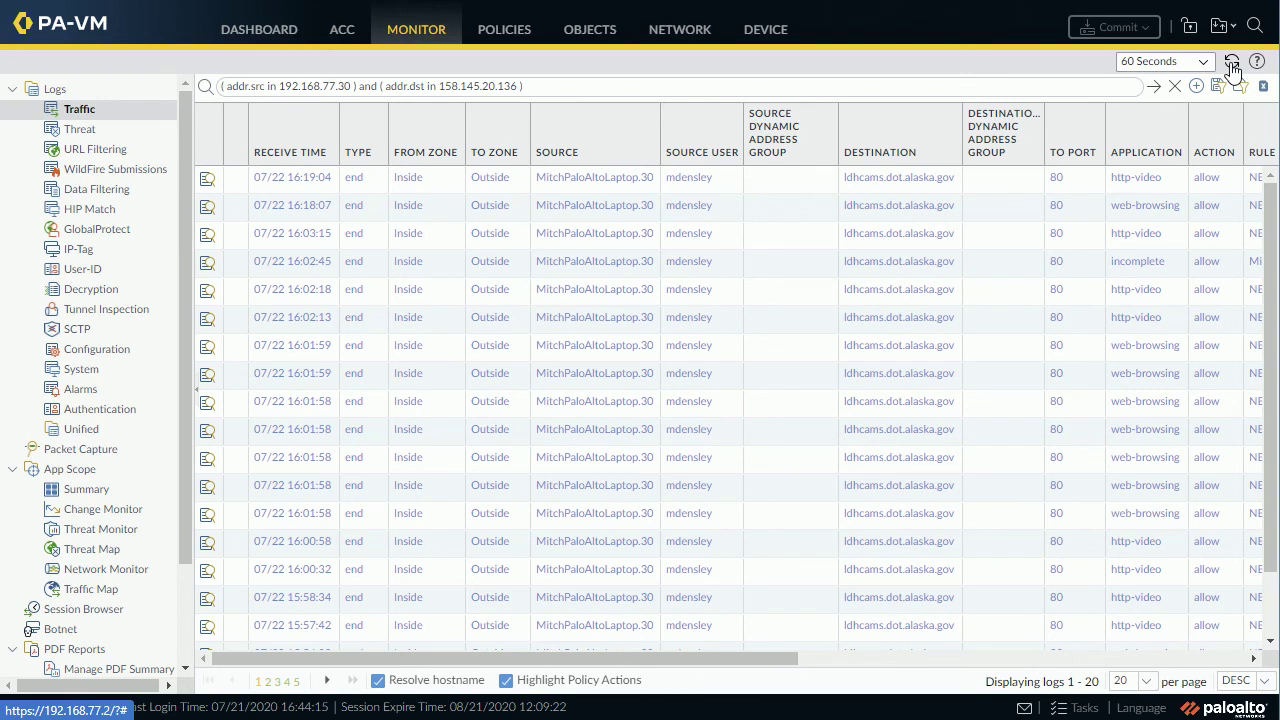
click(1232, 64)
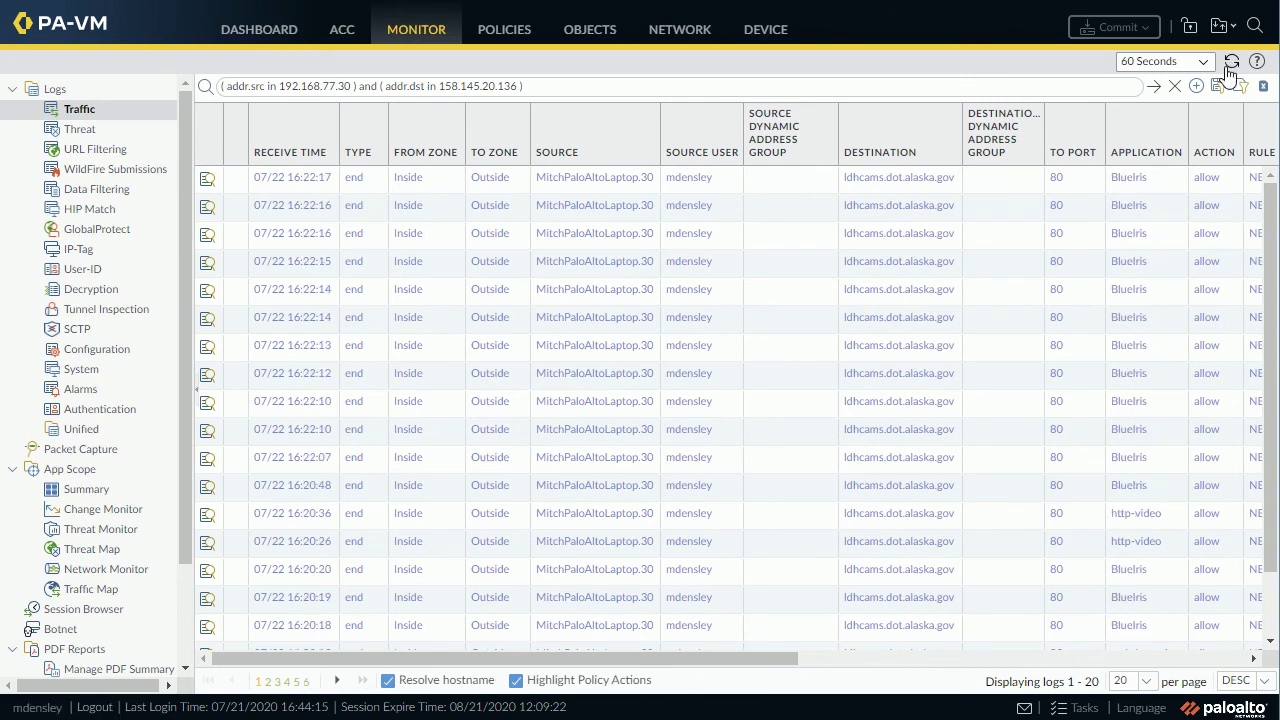